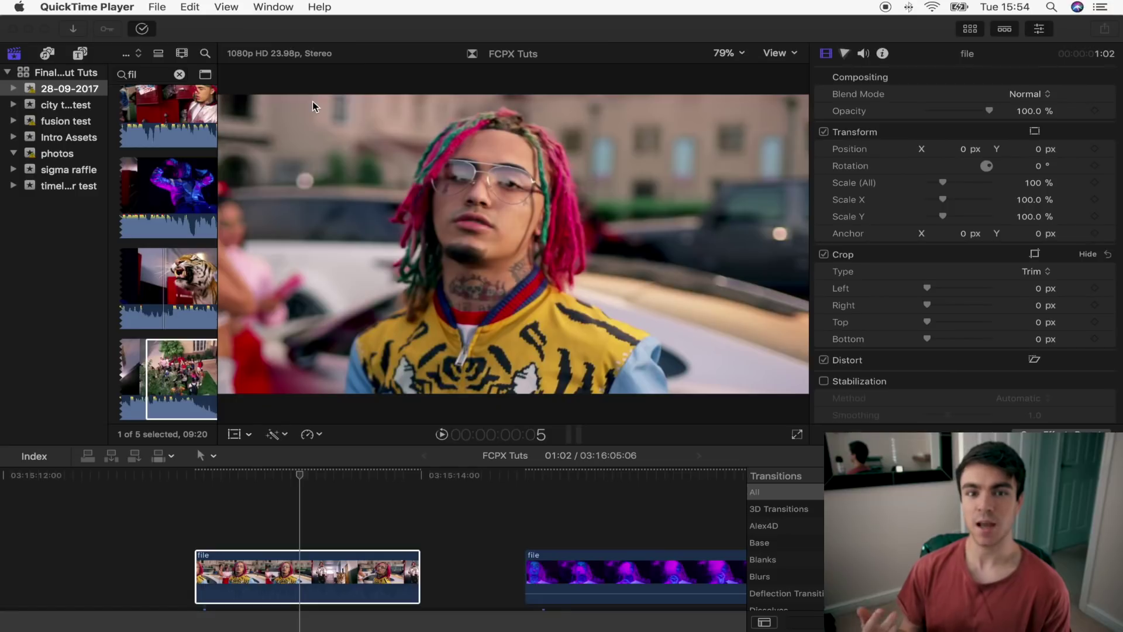
Bring Final Cut Pro's FCPX Tuts project, with its two file clips, to the front
left_click(312, 101)
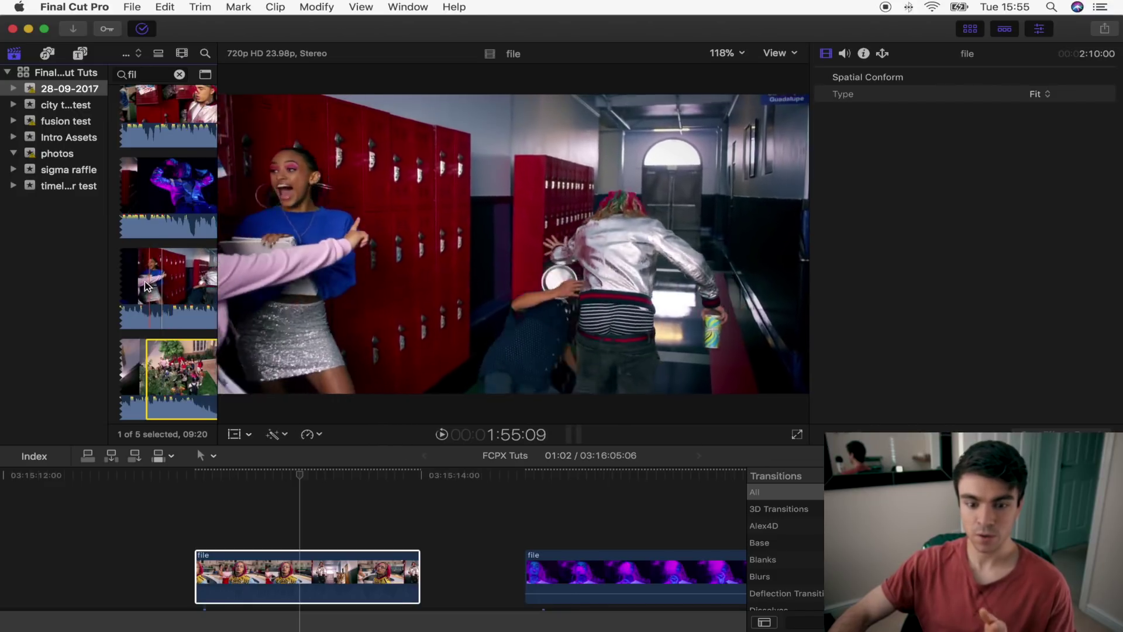
scroll(169, 304, "down", 2)
Blade the first file clip's speed at two points and slow the middle section to 7%
left_click(273, 522)
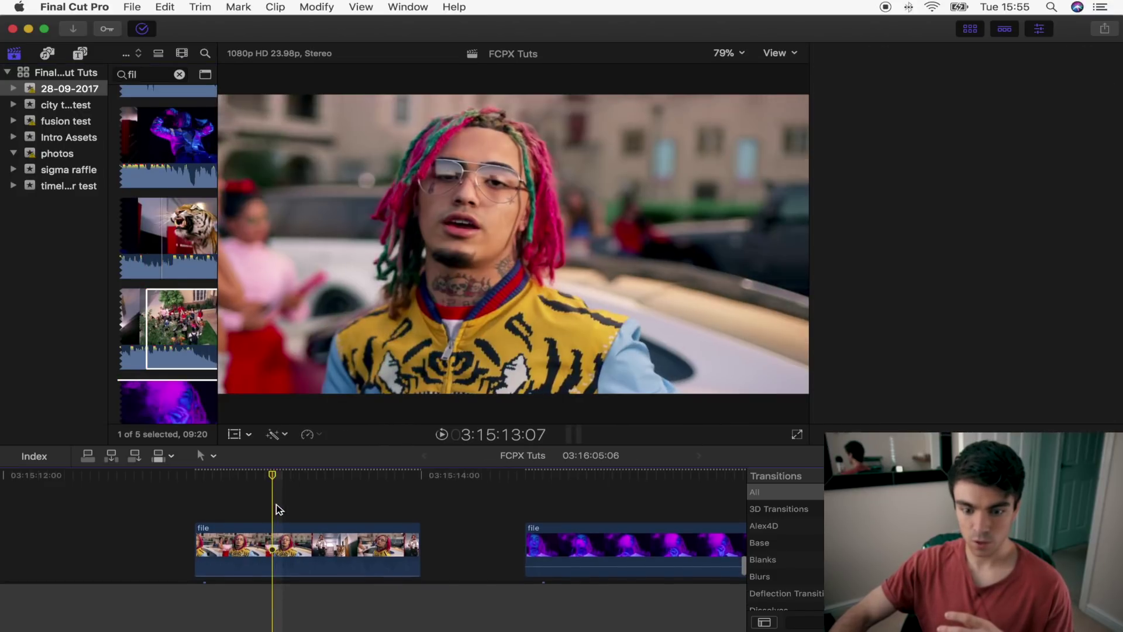
left_click_drag(260, 475, 286, 475)
left_click(283, 546)
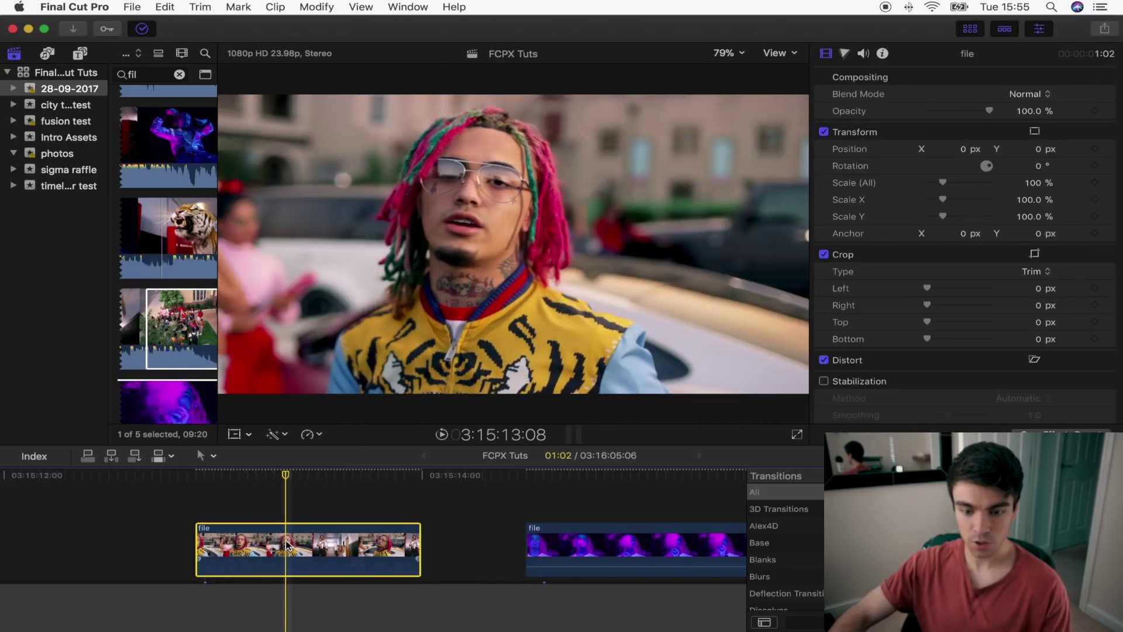
left_click_drag(291, 475, 306, 483)
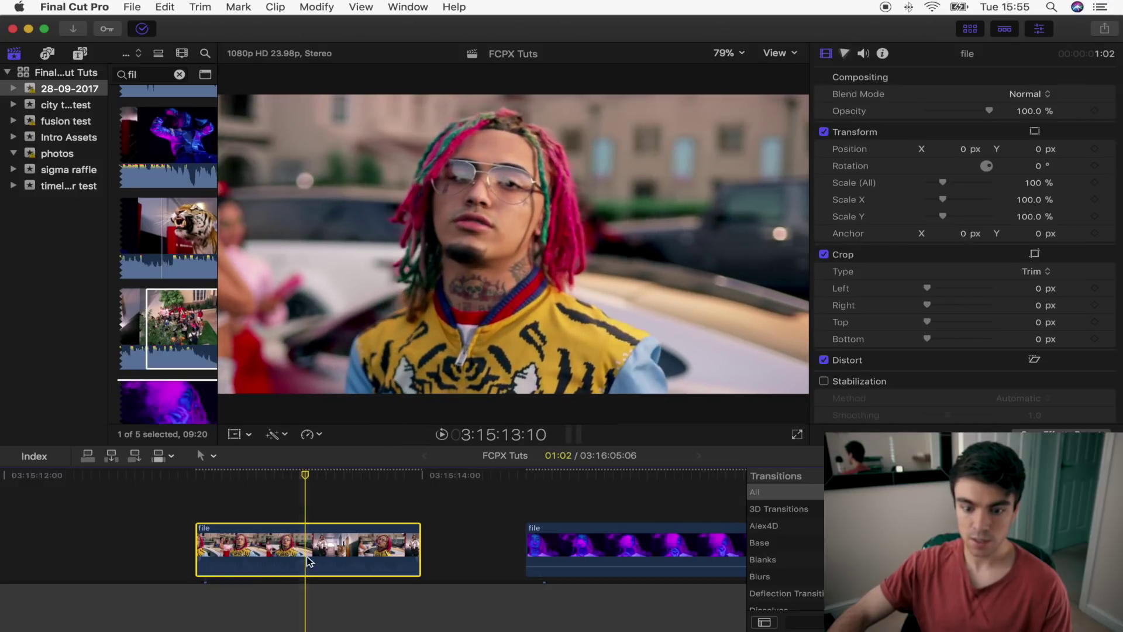
key("shift+b")
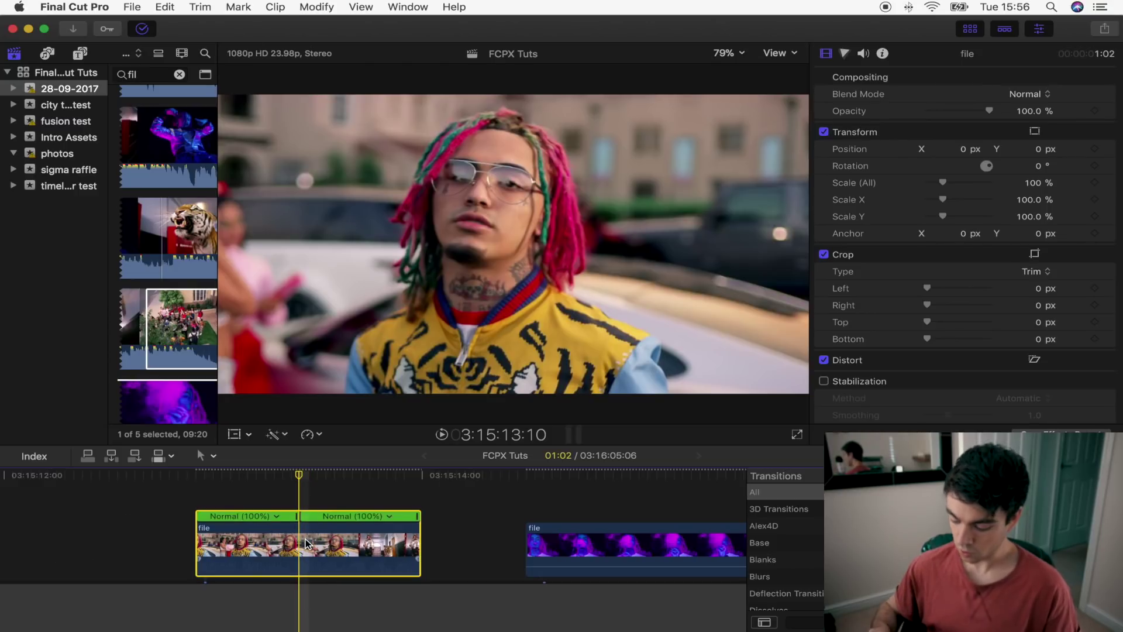
key("Right")
key("Right")
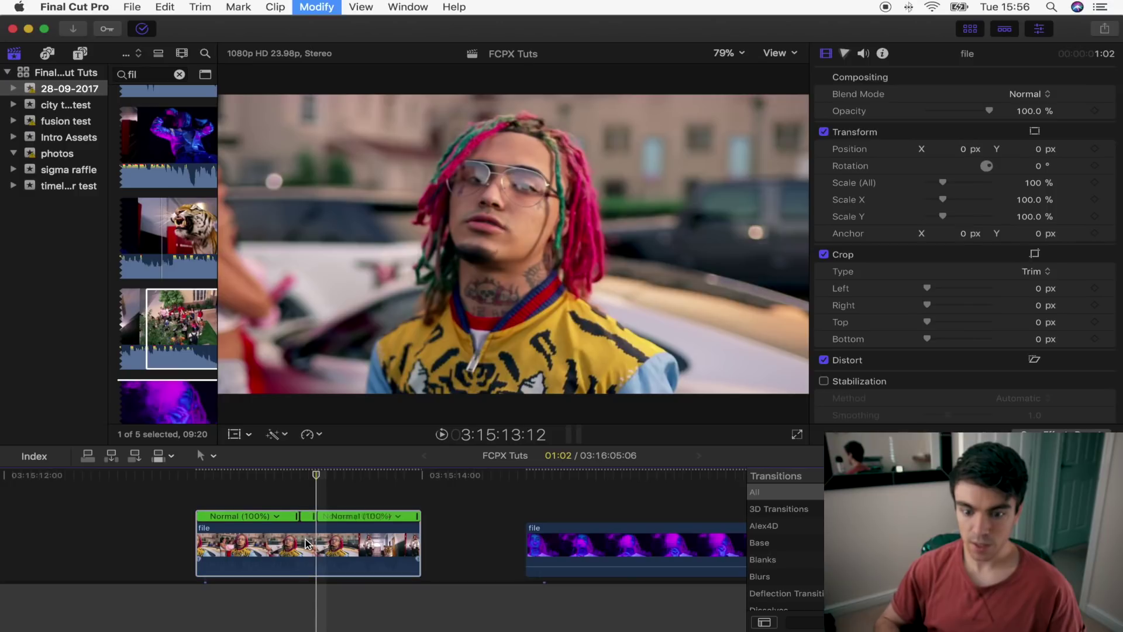
key("shift+b")
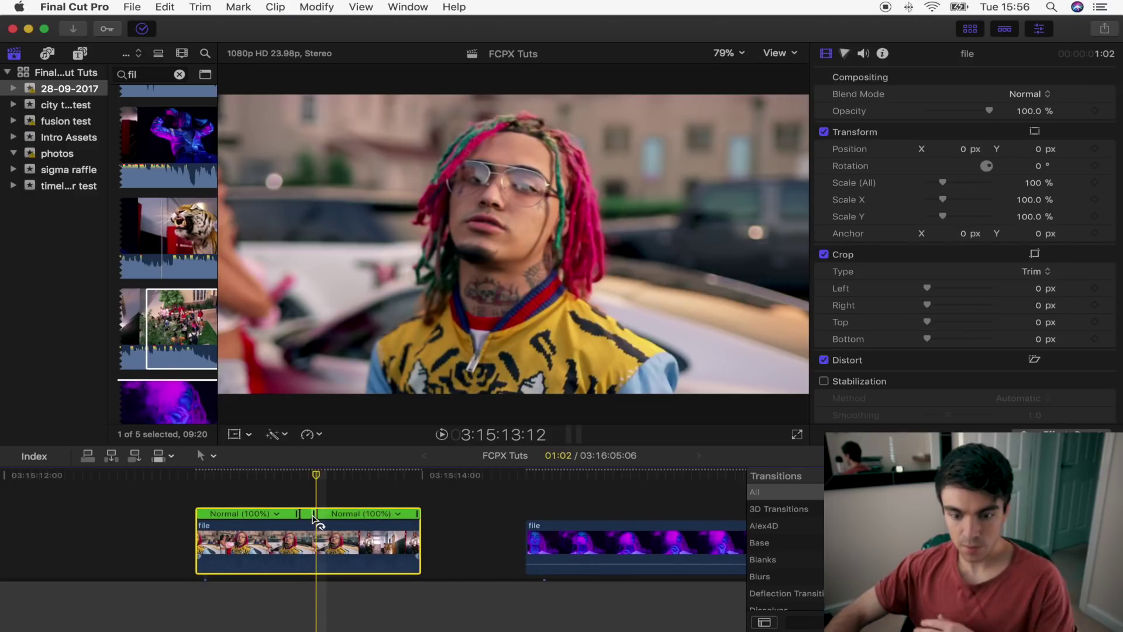
left_click_drag(315, 513, 331, 514)
left_click_drag(476, 524, 777, 514)
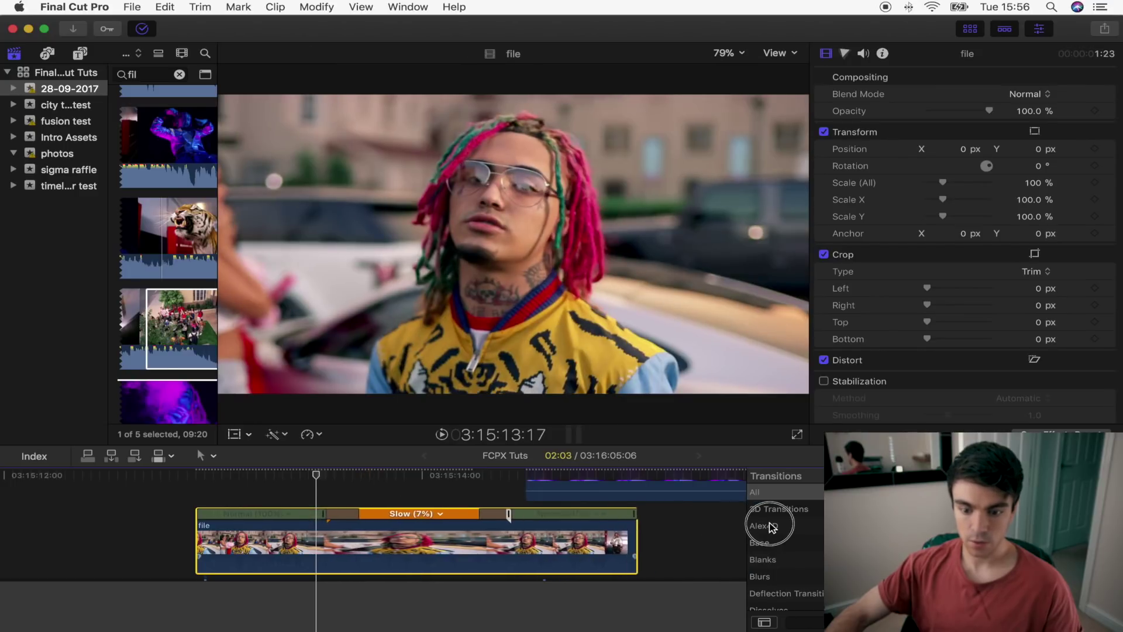
Stretch the slow section to Slow (5%) and play back the speed ramp
left_click_drag(502, 543, 528, 528)
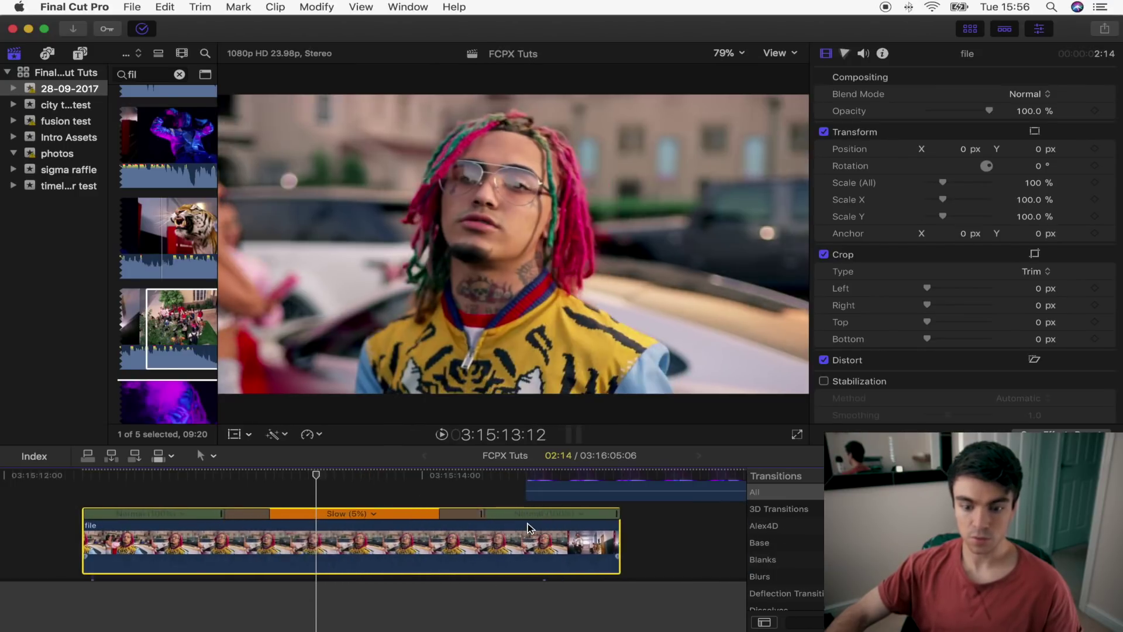
key("space")
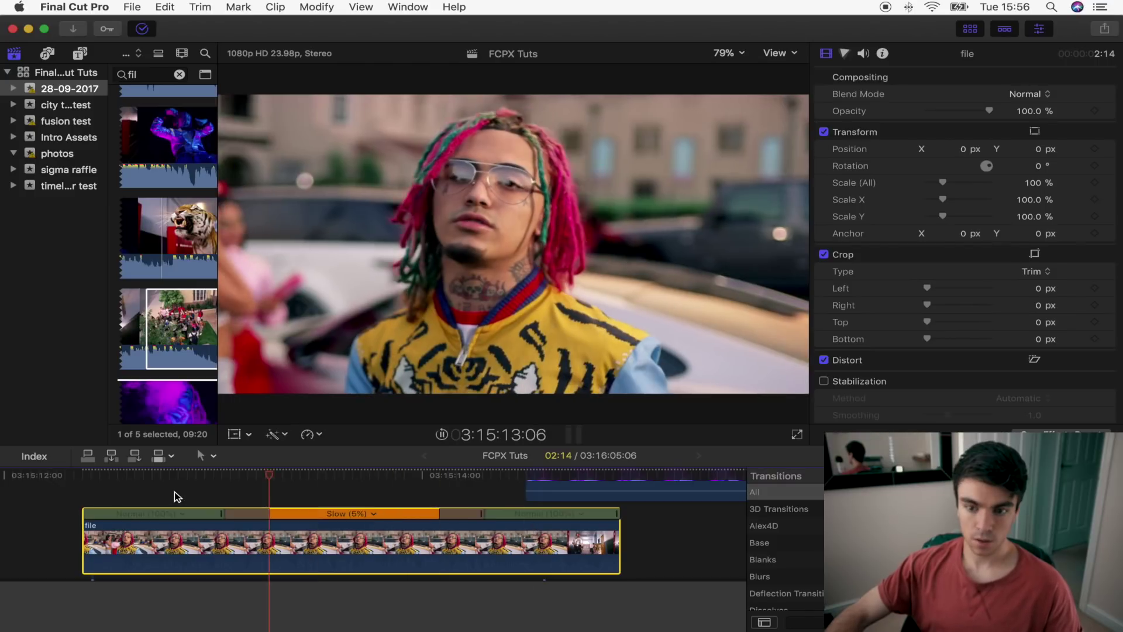
key("space")
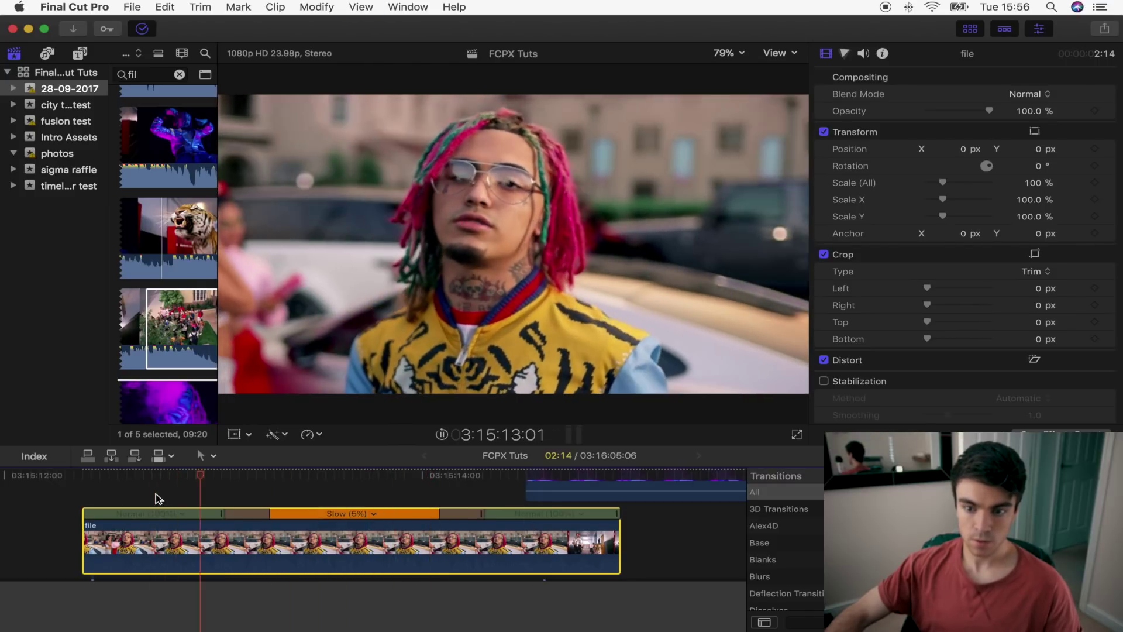
key("space")
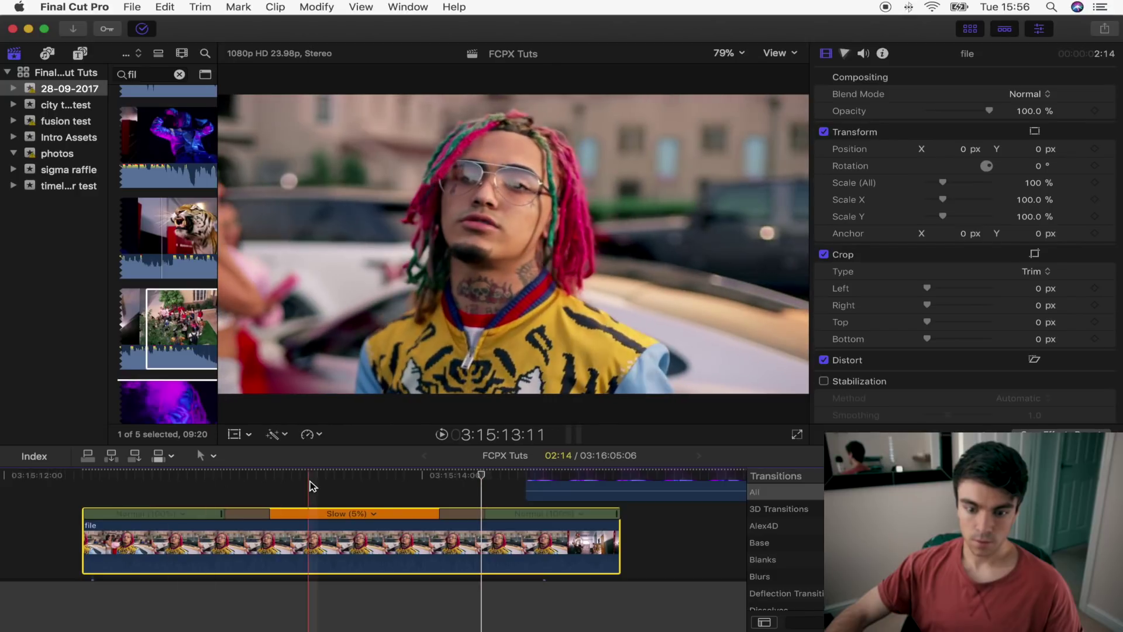
Set the clip's retime Video Quality to Optical Flow and preview the smoothed slow motion
left_click(310, 435)
scroll(348, 543, "down", 3)
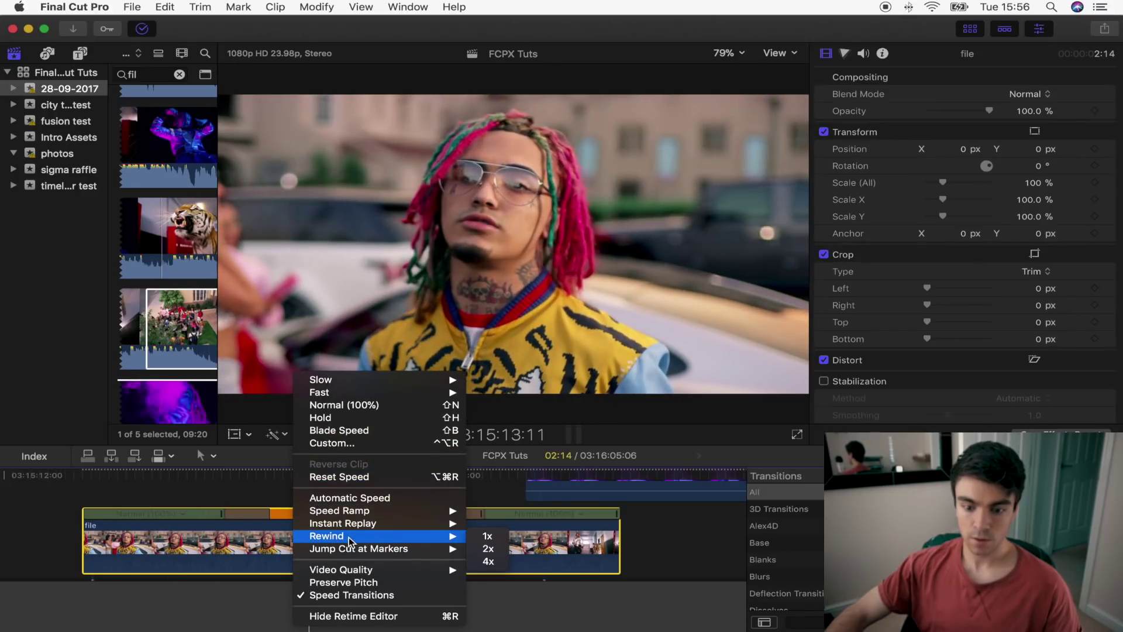
mouse_move(335, 569)
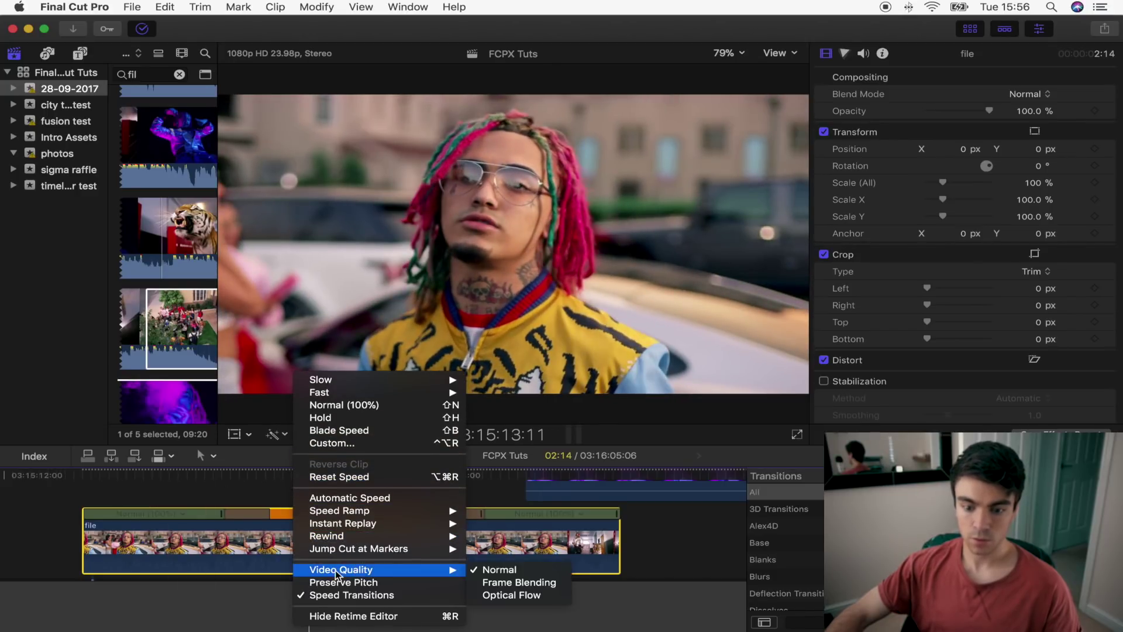
left_click(502, 595)
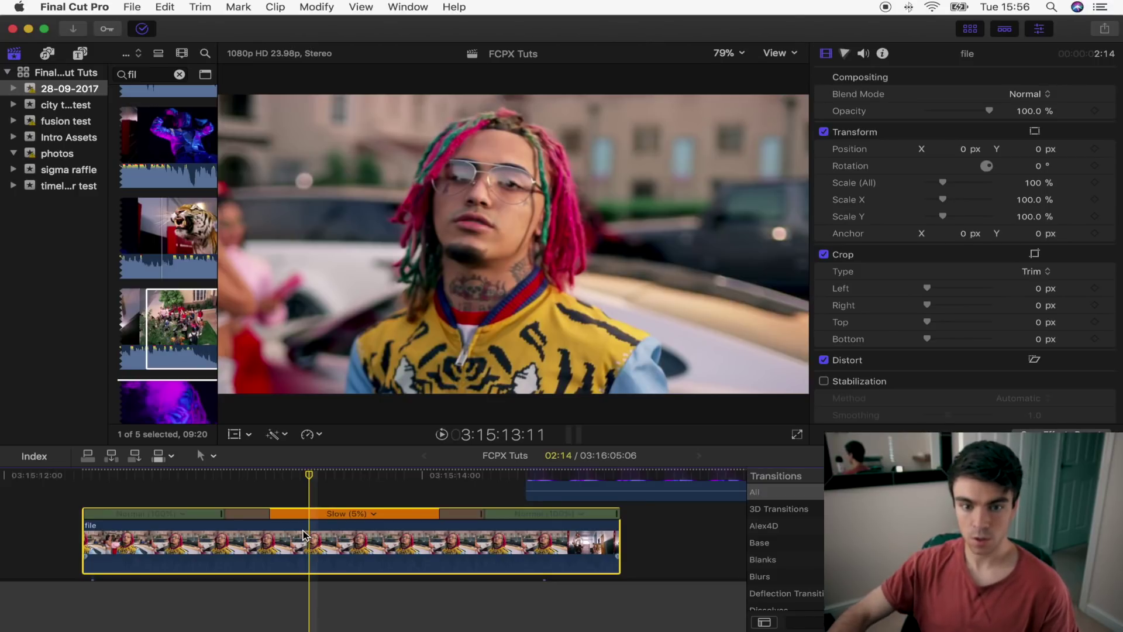
key("space")
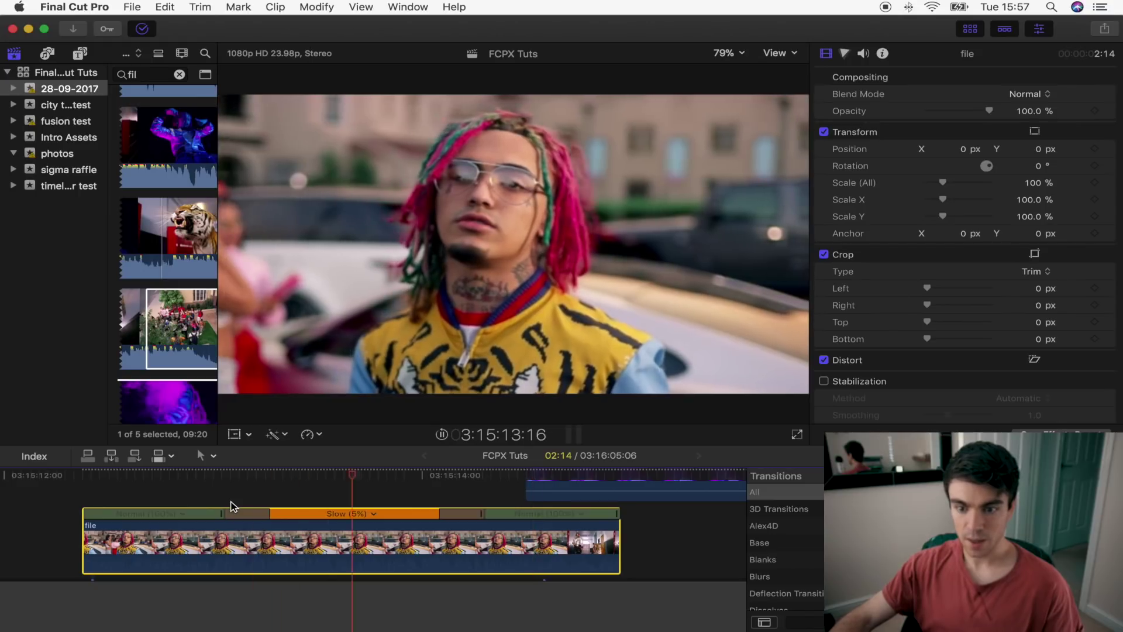
Set the slow section to 3%, trim both normal-speed sections shorter, and preview the ramp
key("space")
left_click_drag(232, 505, 227, 516)
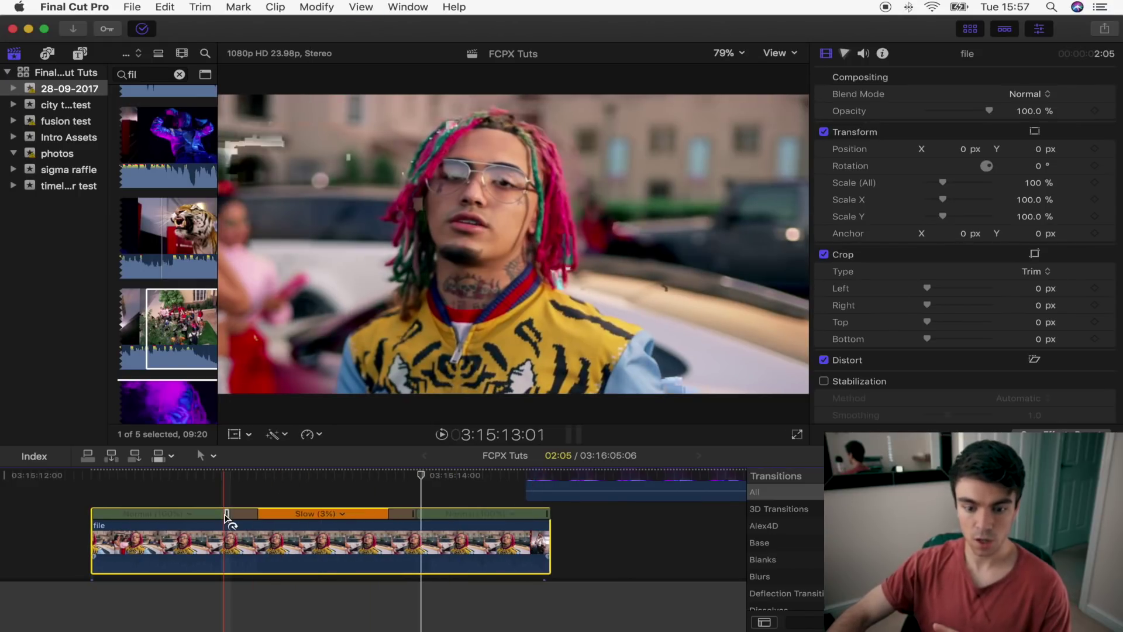
left_click_drag(226, 515, 155, 513)
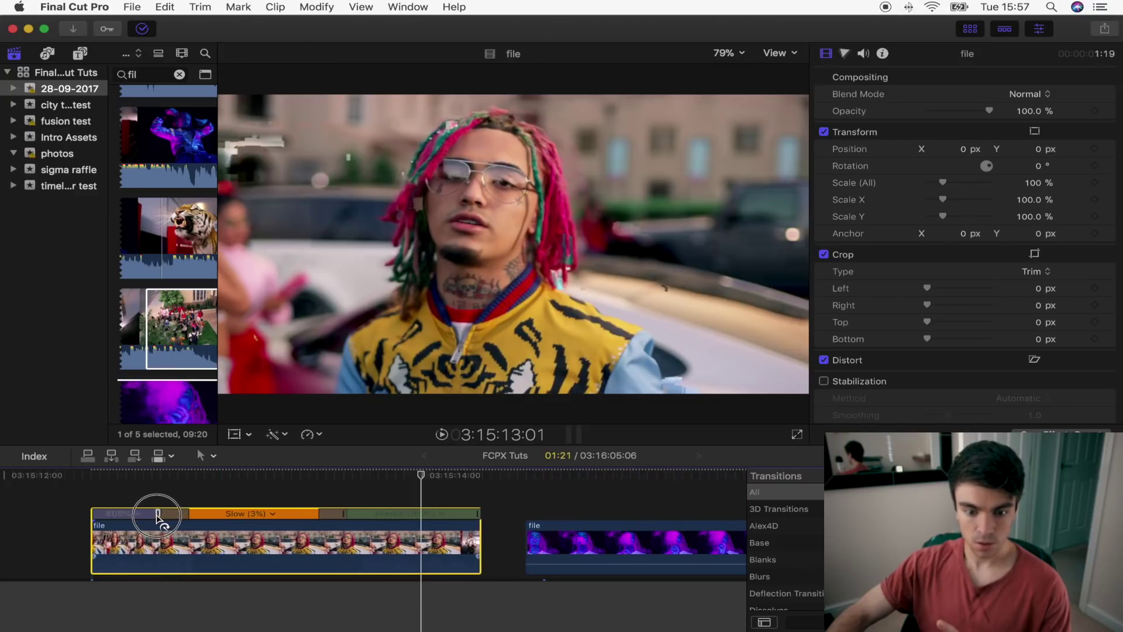
left_click_drag(461, 513, 391, 520)
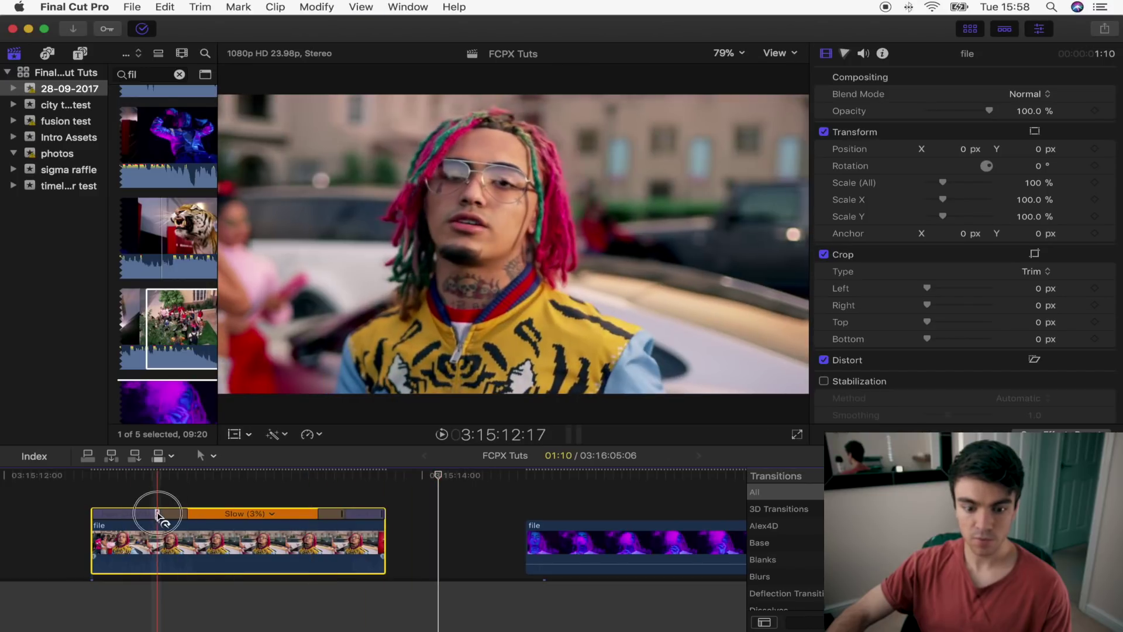
left_click_drag(155, 512, 113, 483)
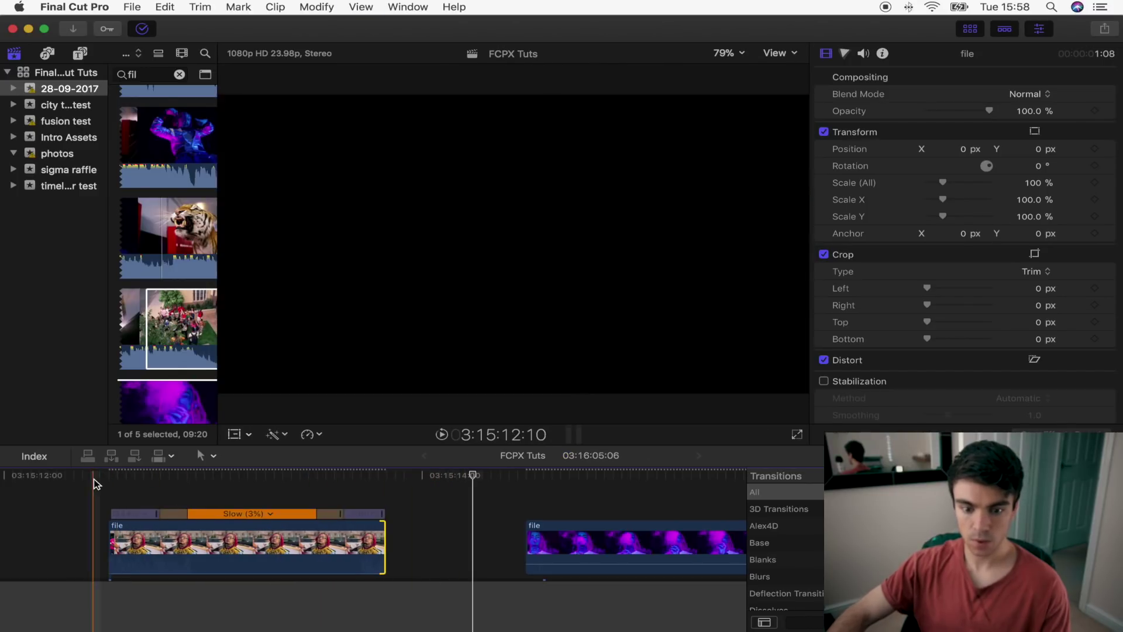
key("space")
key("space")
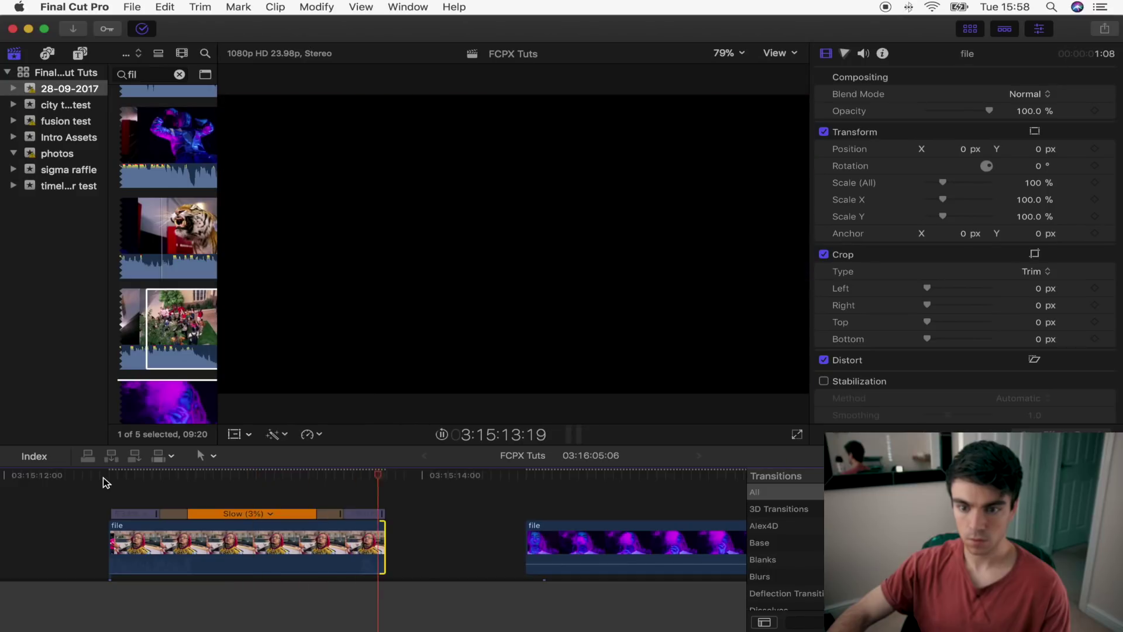
scroll(269, 486, "right", 3)
Blade the purple file clip's speed at two points two frames apart
scroll(269, 485, "right", 2)
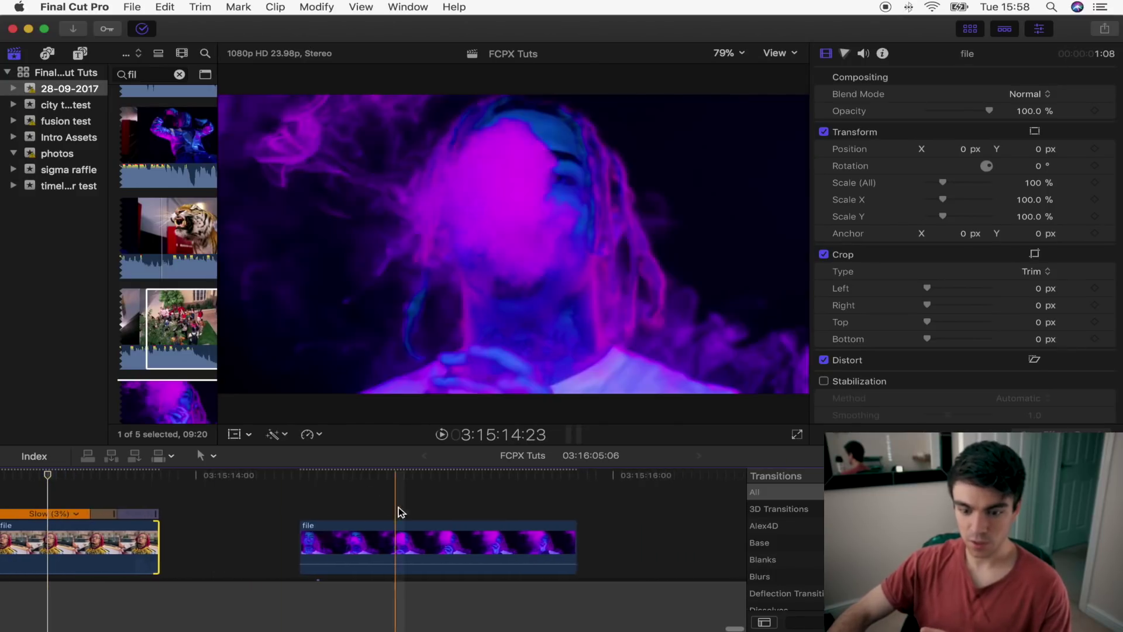
left_click(368, 536)
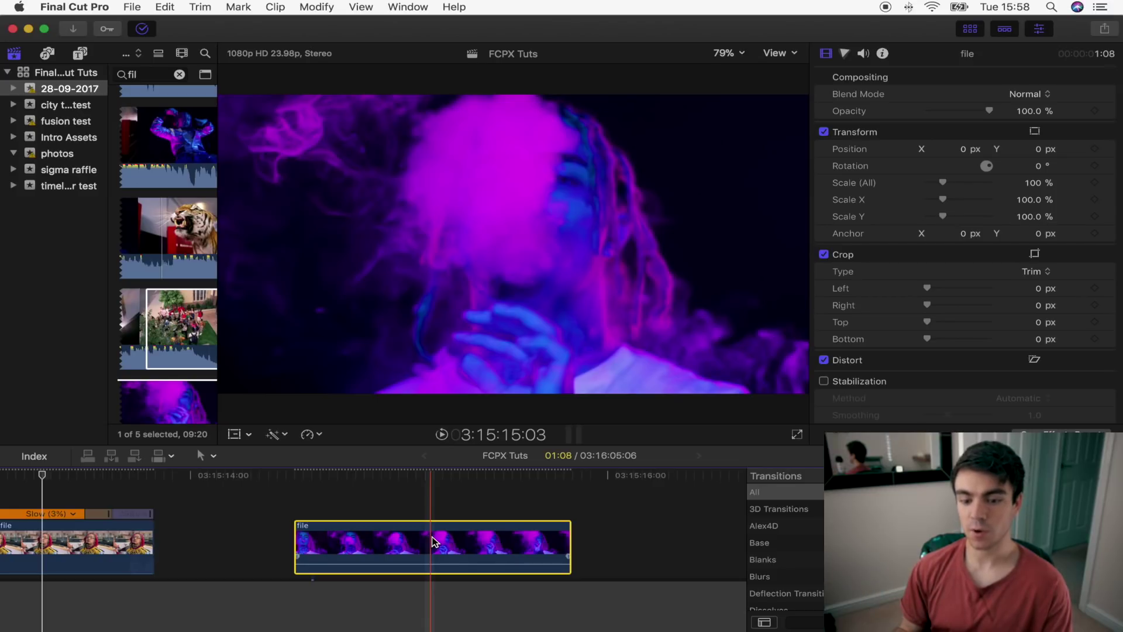
left_click_drag(439, 476, 427, 486)
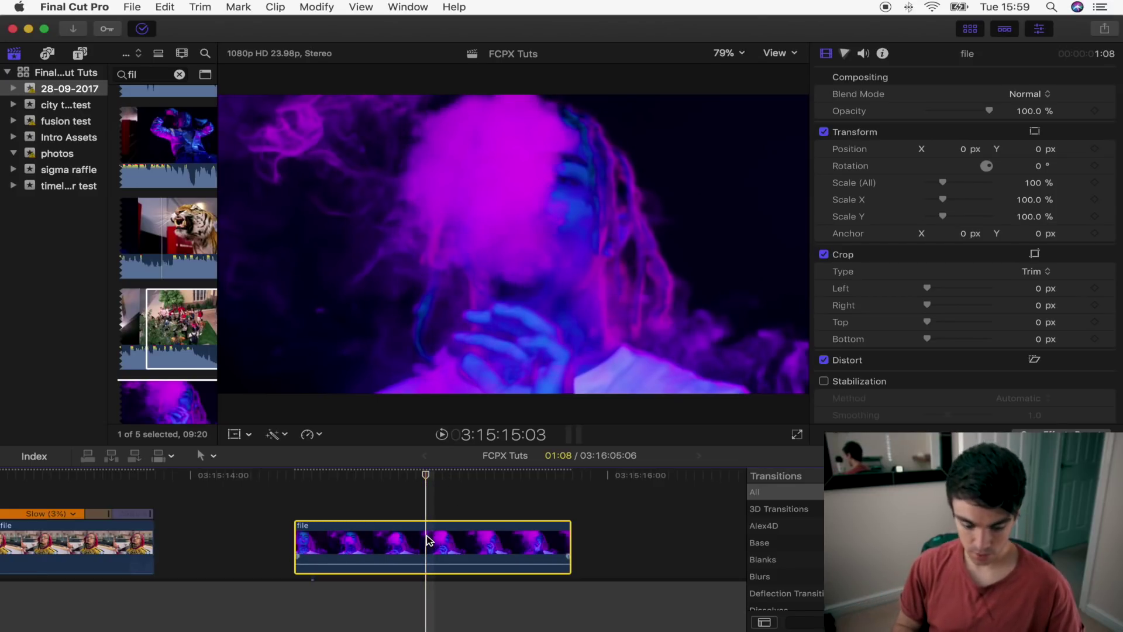
key("shift+b")
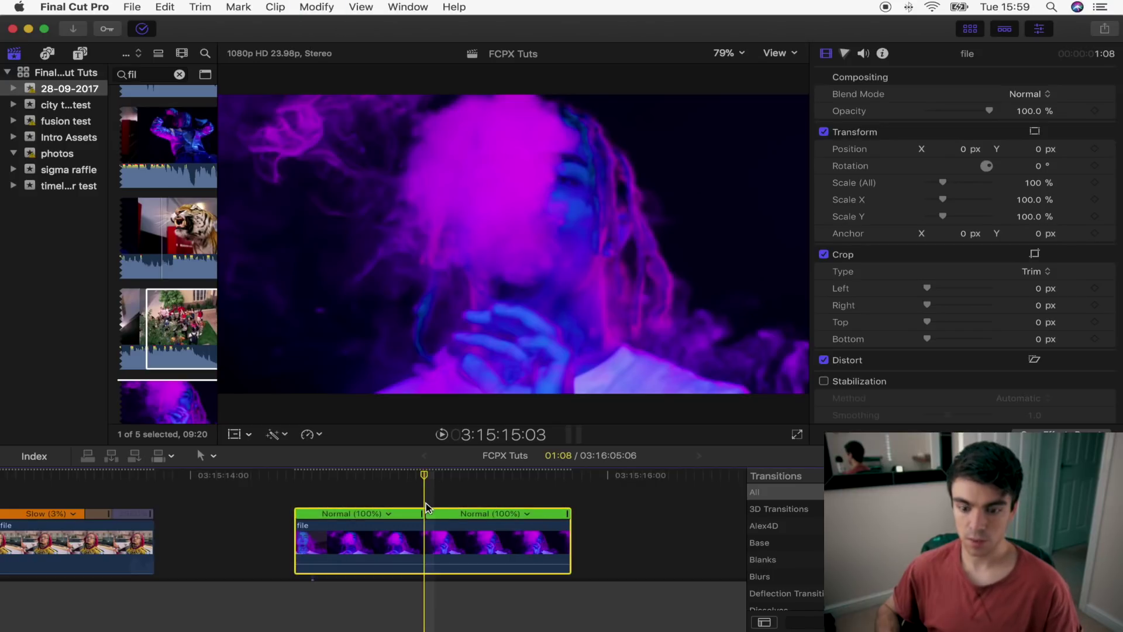
key("Right")
key("Right")
key("shift+b")
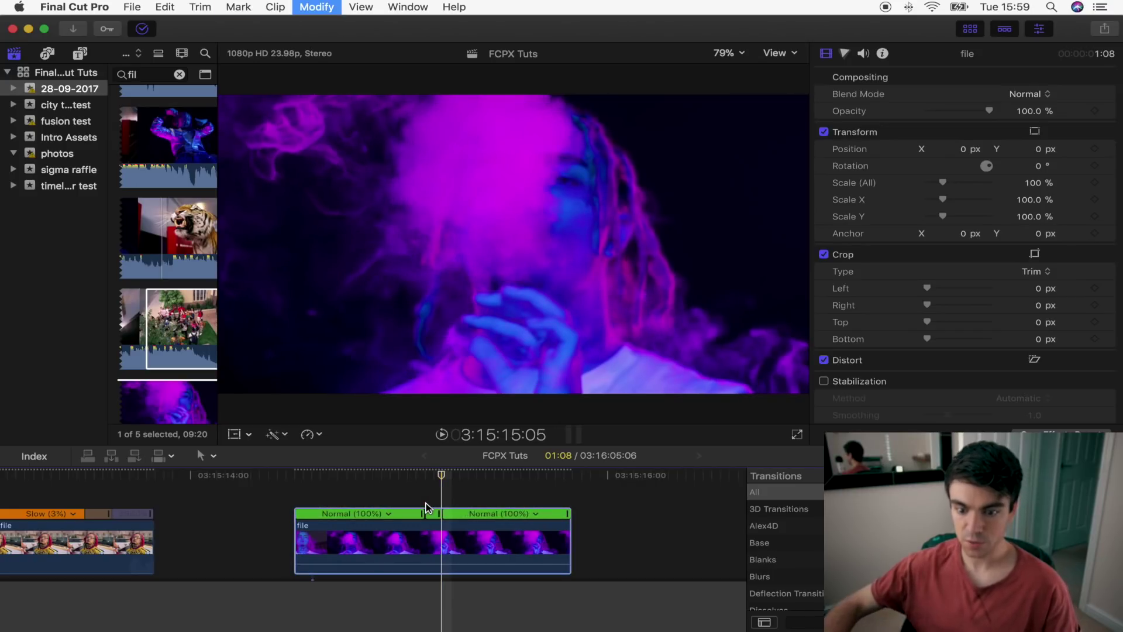
Slow the purple clip's middle section to 5% with Optical Flow video quality
left_click_drag(440, 518, 541, 518)
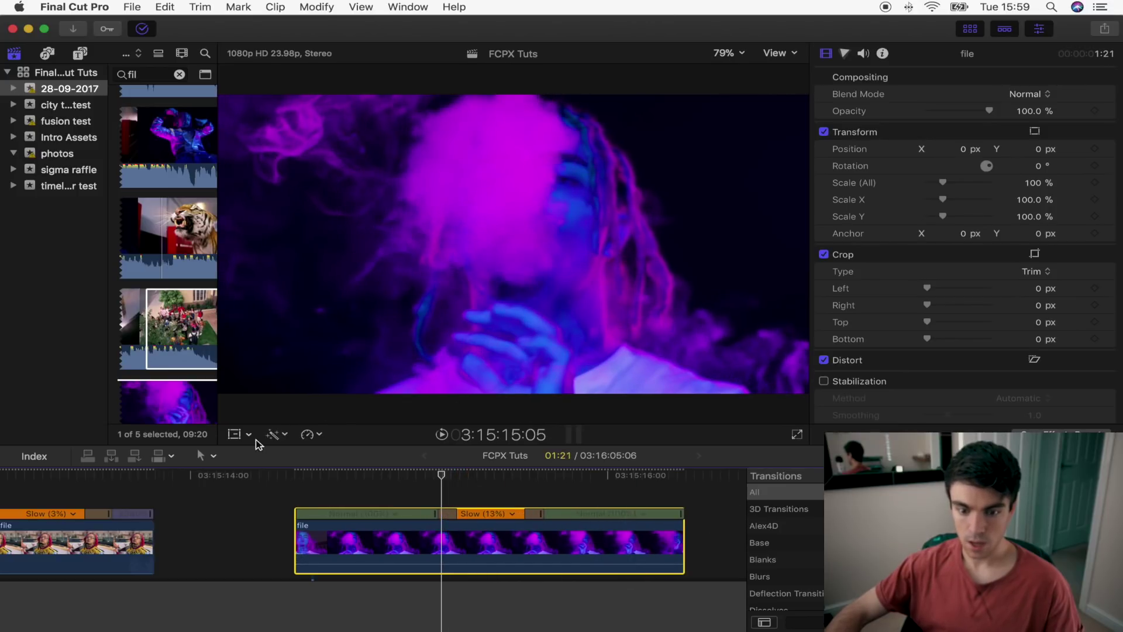
left_click(316, 436)
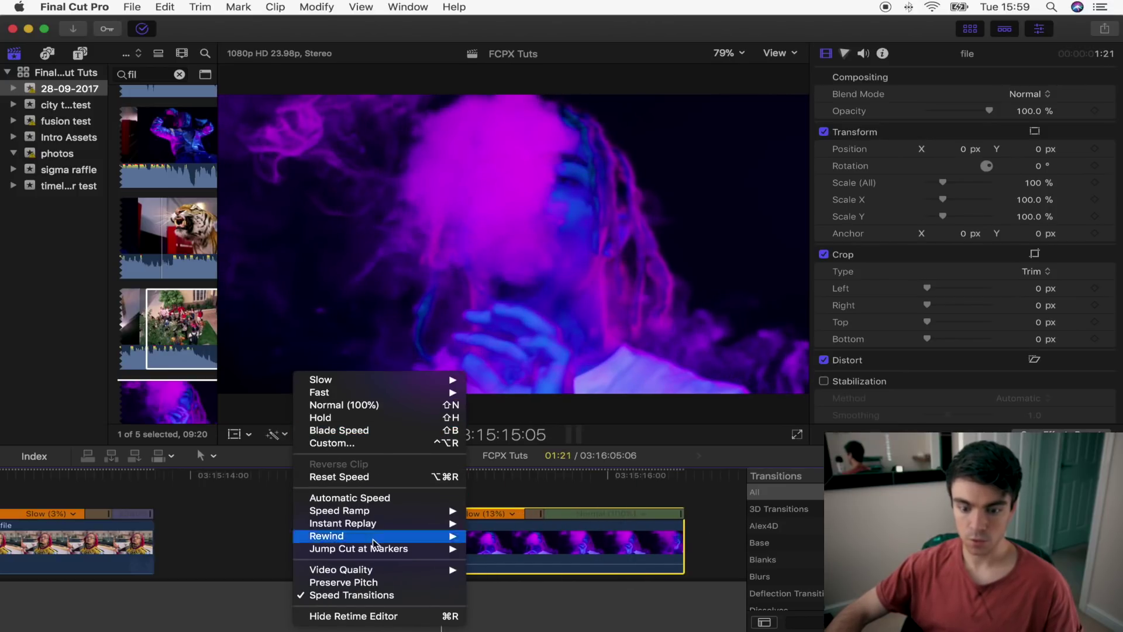
mouse_move(414, 570)
left_click(516, 592)
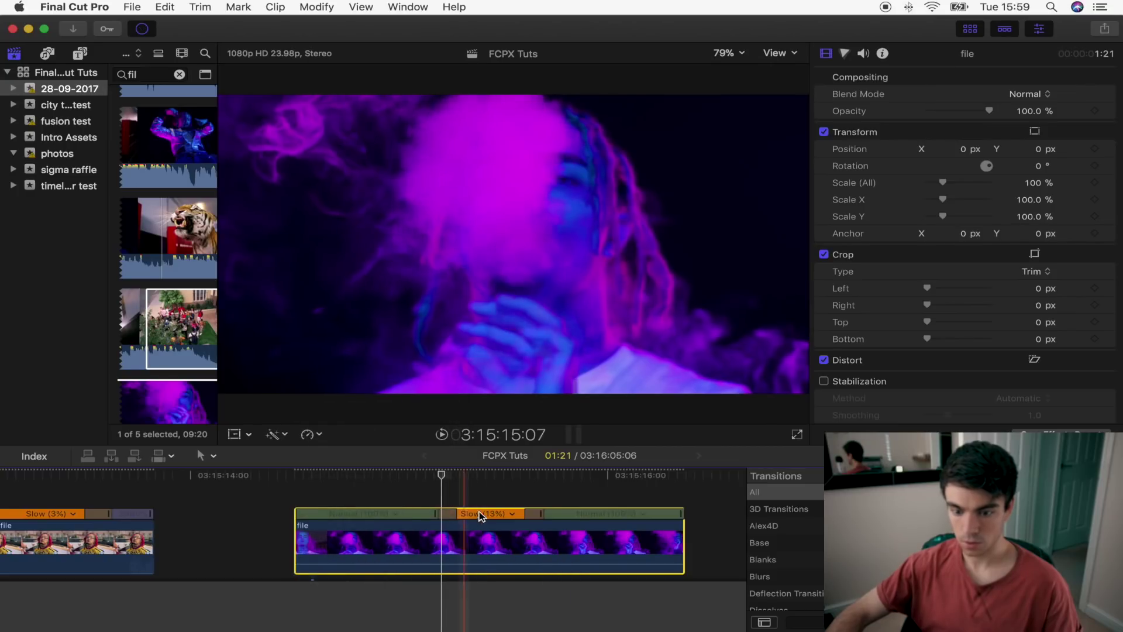
left_click_drag(565, 520, 790, 526)
Position the playhead at the frame where the purple clip will be cut
scroll(410, 526, "right", 5)
left_click(307, 480)
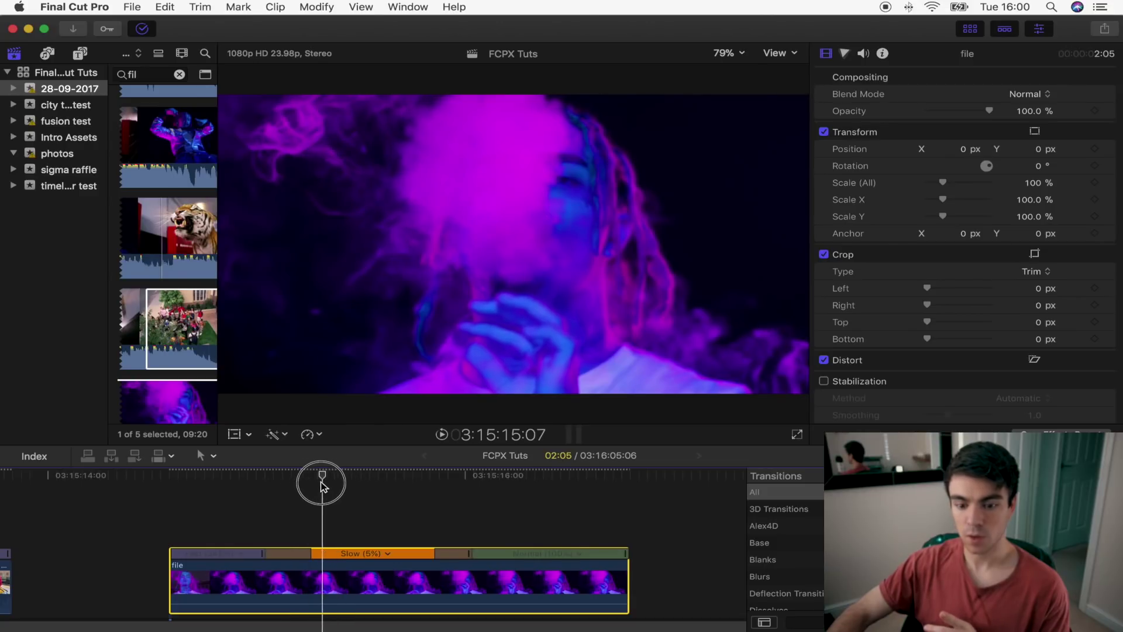
left_click_drag(312, 485, 343, 491)
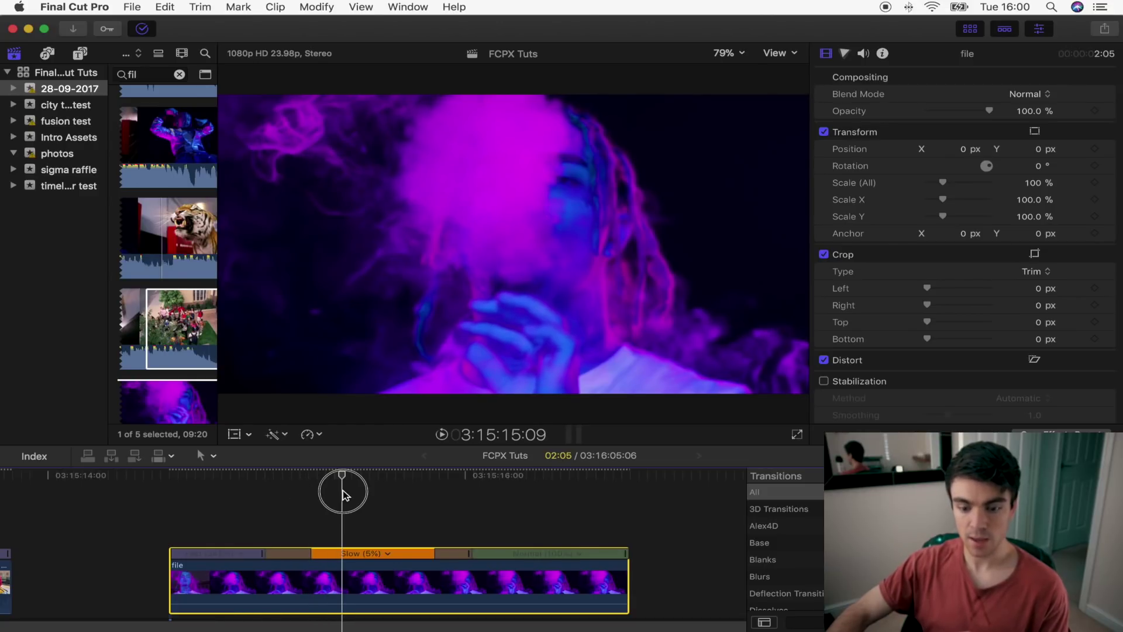
Blade the clip and turn its slow-motion first half into compound clip FCPX Tuts Clip 167
left_click(344, 572)
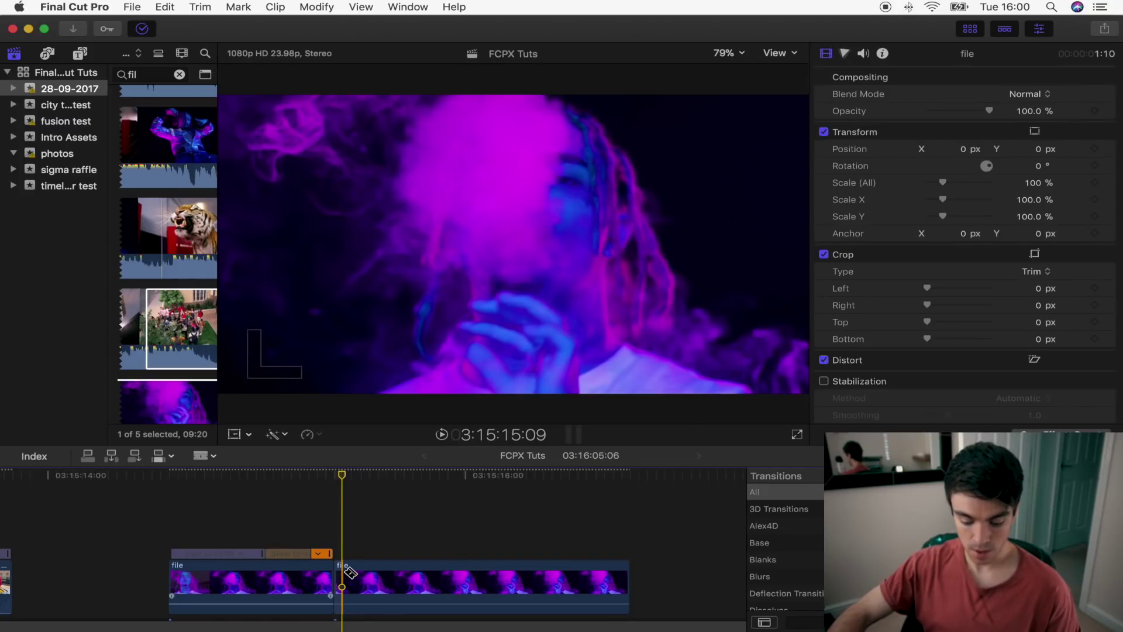
left_click(258, 580)
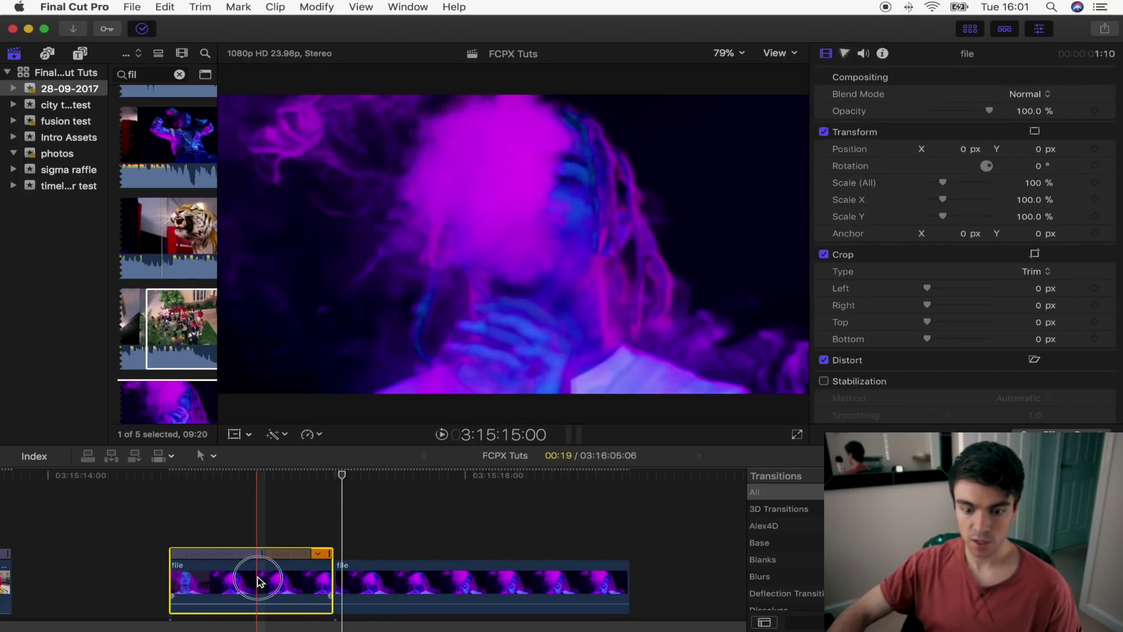
right_click(258, 579)
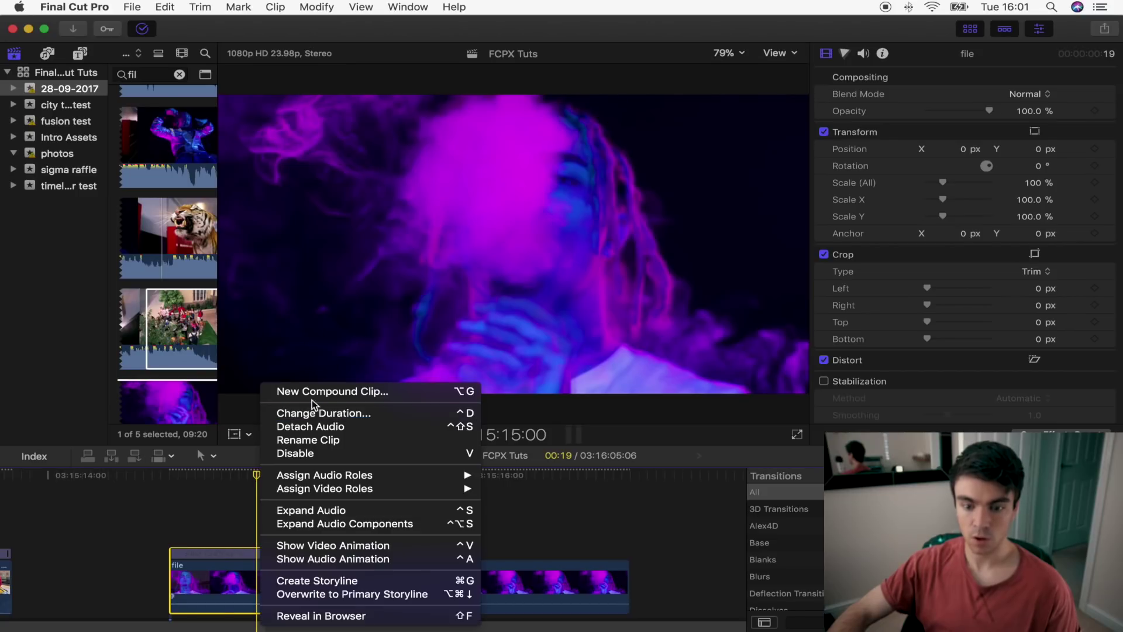
left_click(314, 392)
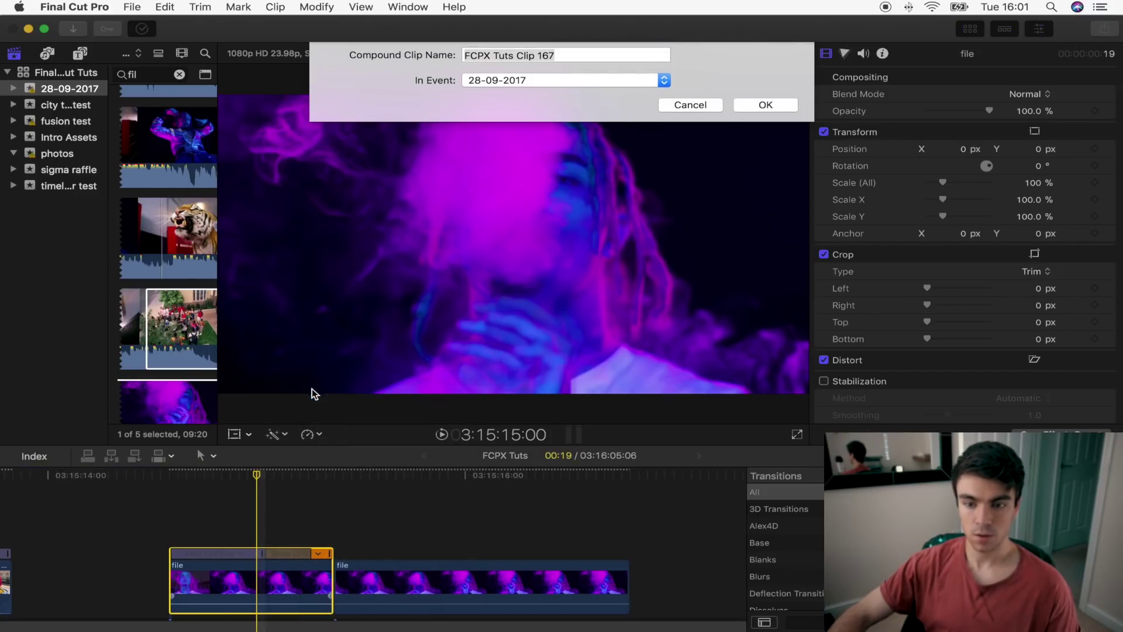
left_click(765, 104)
Delete the leftover second half and paste a copy of FCPX Tuts Clip 167 after the original
left_click(400, 585)
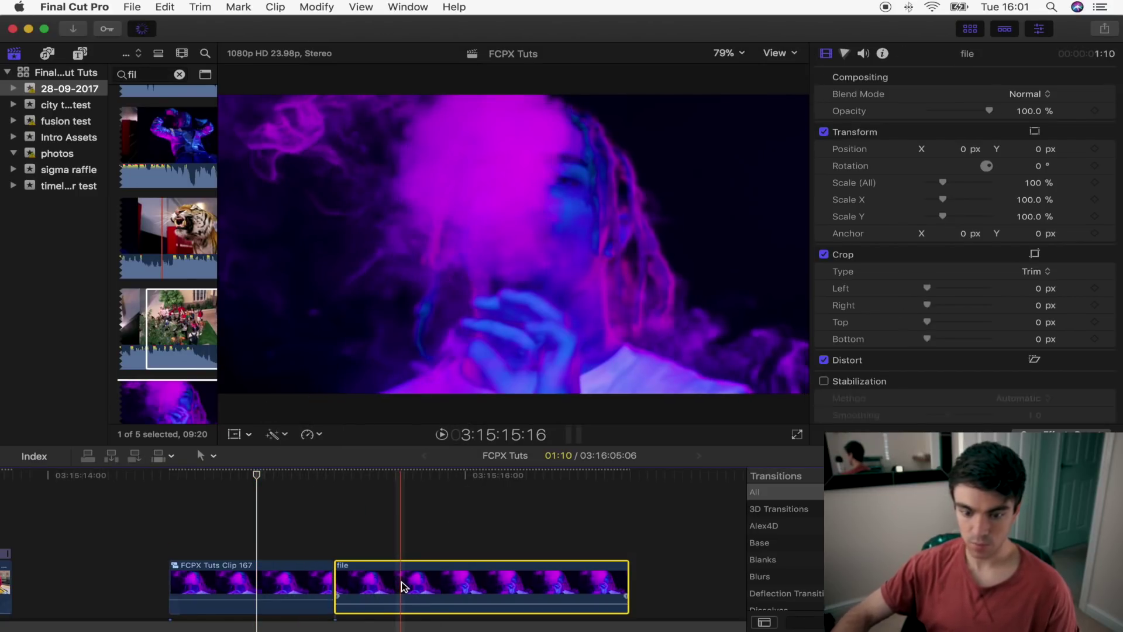
key("Delete")
left_click(262, 582)
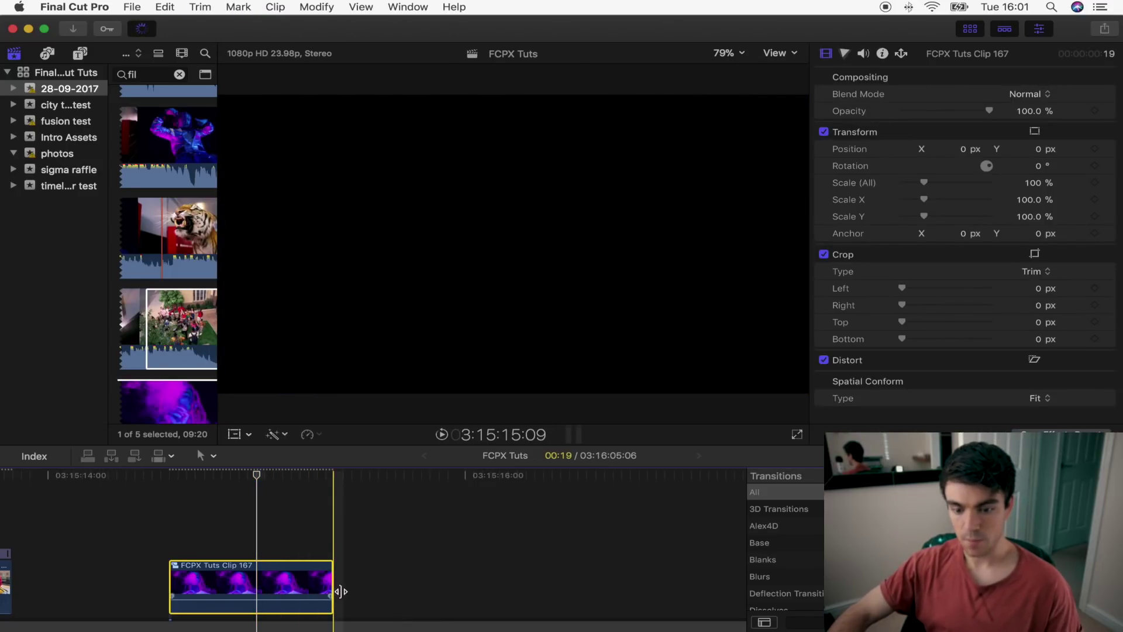
key("super+c")
key("super+v")
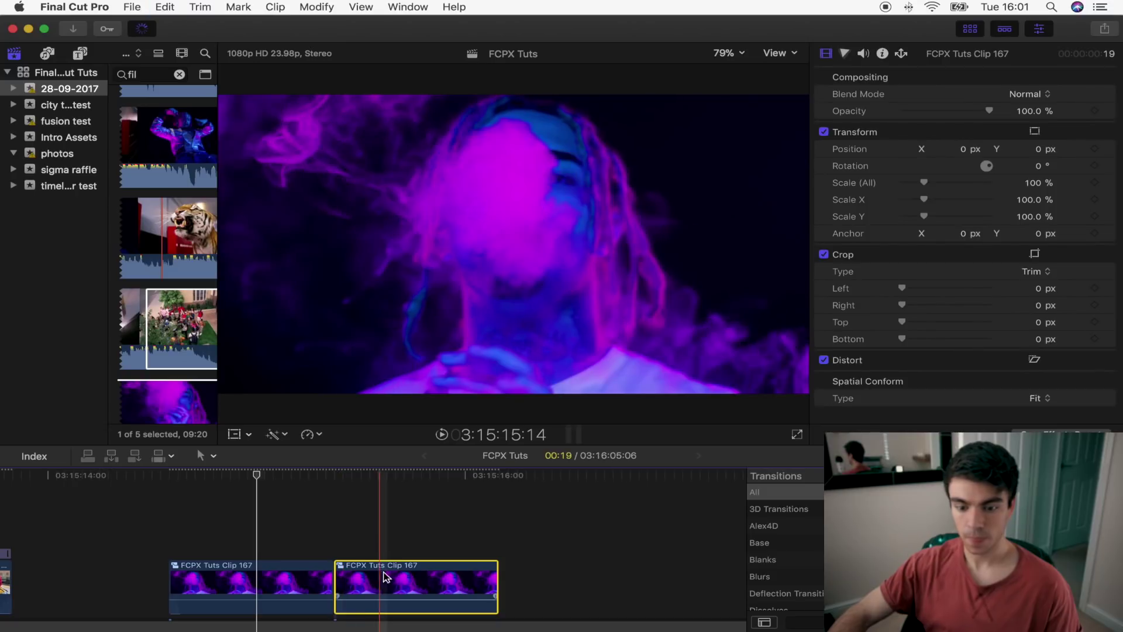
Reverse the second compound clip copy to -100% and play the boomerang back from the start
left_click(320, 436)
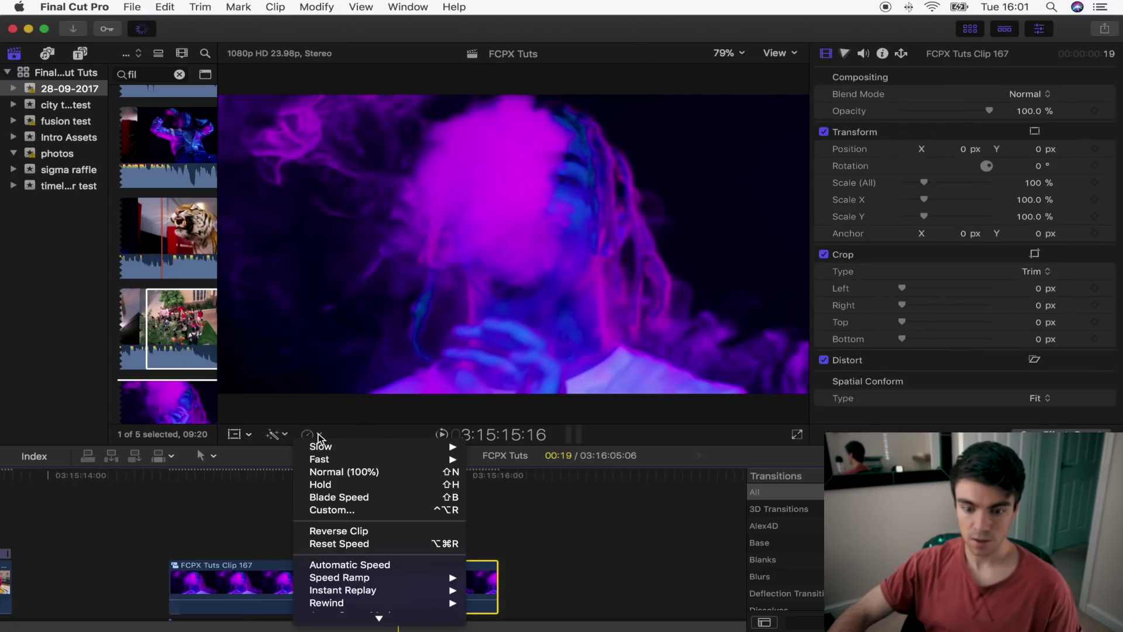
left_click(347, 531)
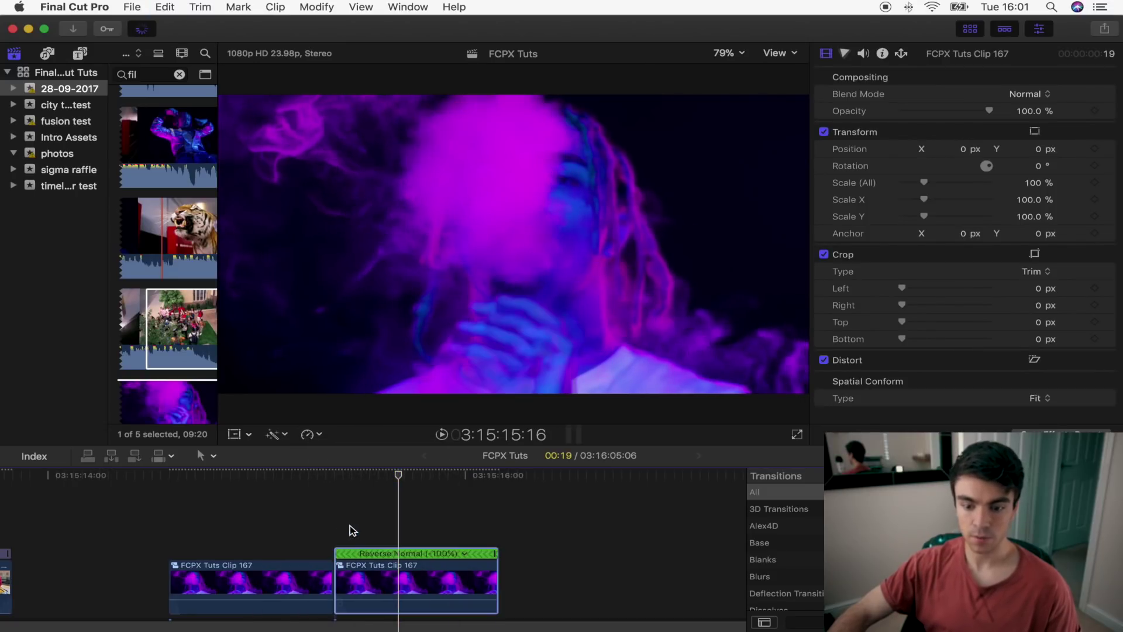
left_click(210, 583)
key("space")
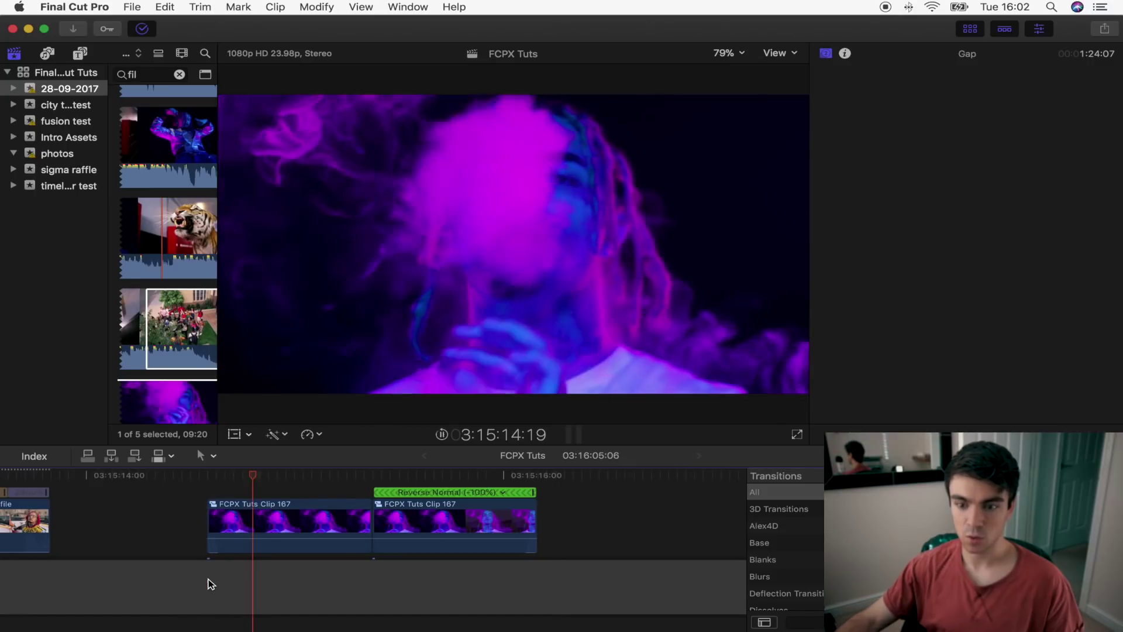
key("space")
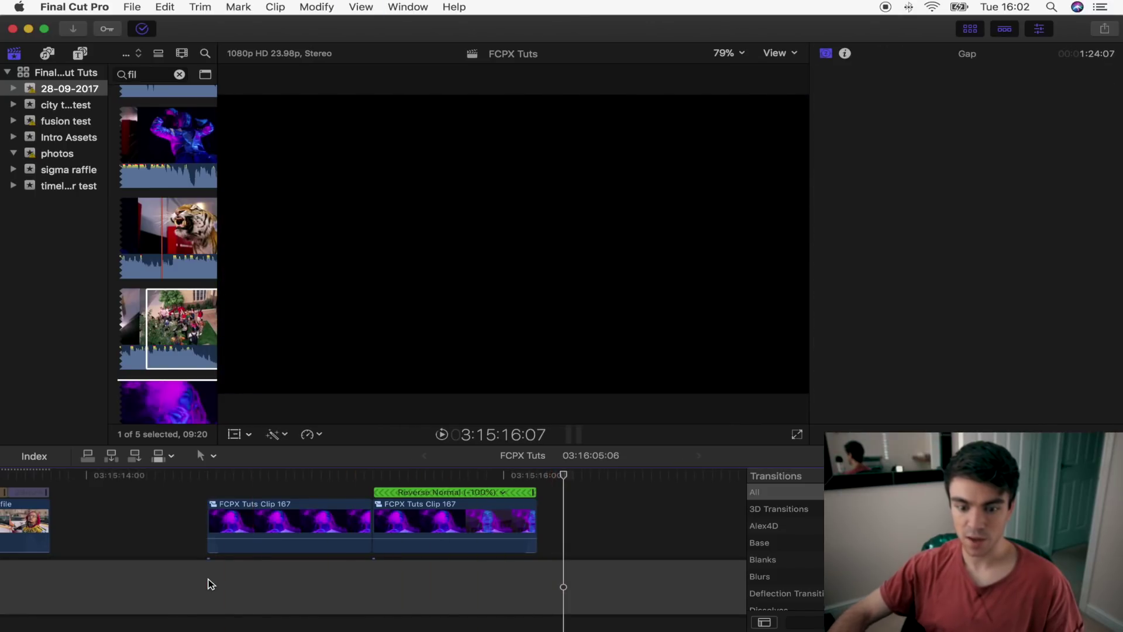
scroll(209, 583, "up", 3)
left_click(210, 582)
key("space")
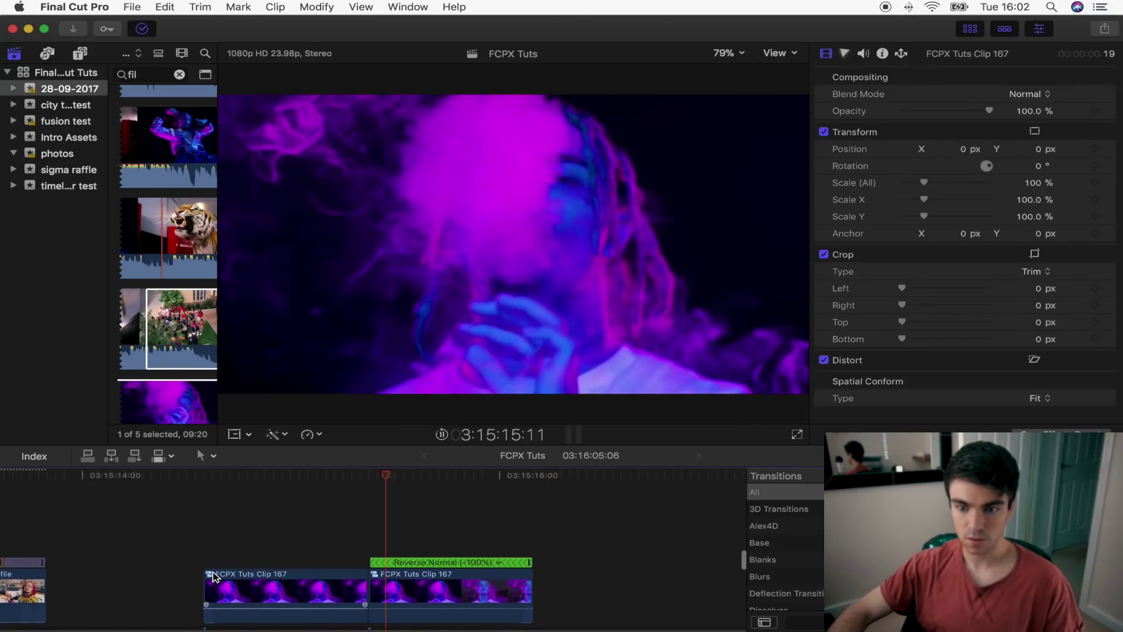
key("space")
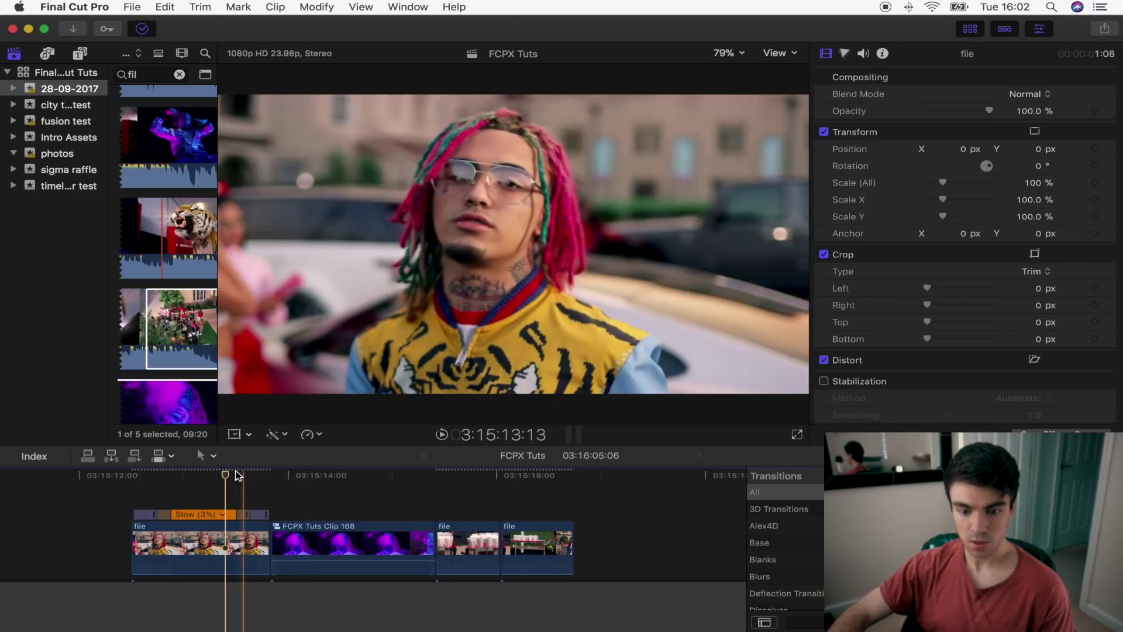
Place a Pan Left smooth pan layer above the first cut and select the Moderate Motion Blur 3 layer
left_click_drag(225, 476, 270, 479)
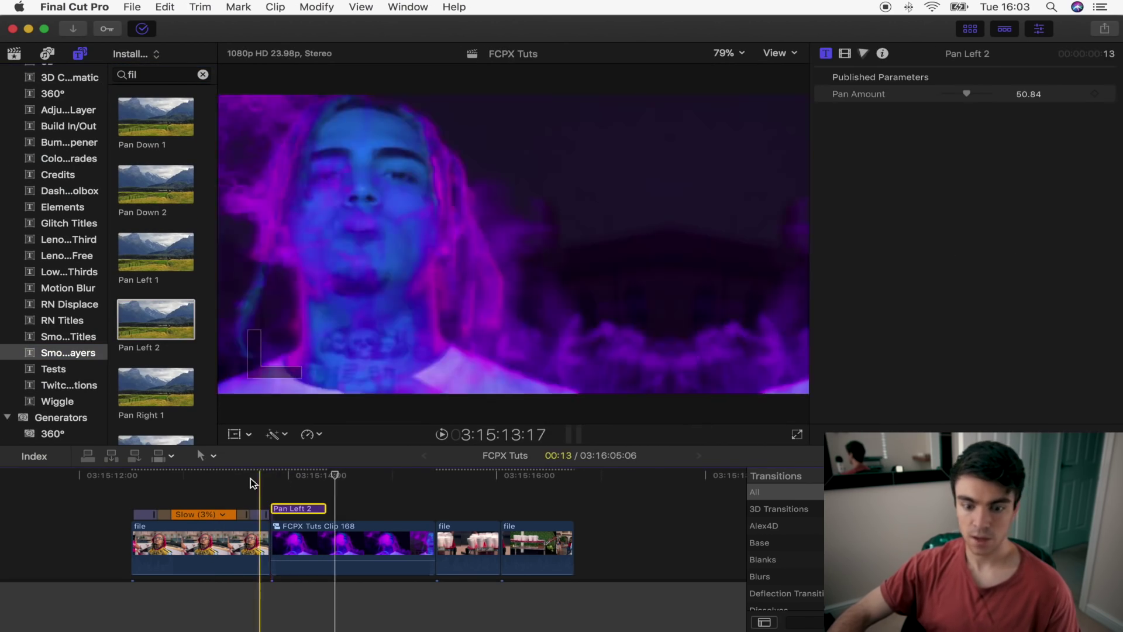
left_click_drag(301, 491, 296, 491)
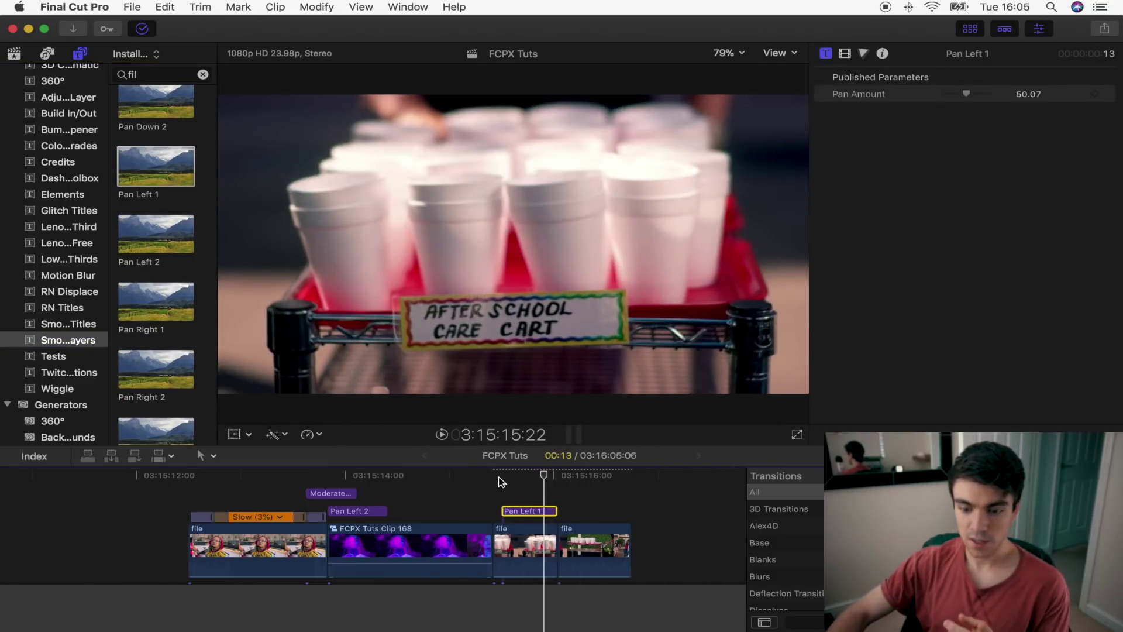
left_click(519, 498)
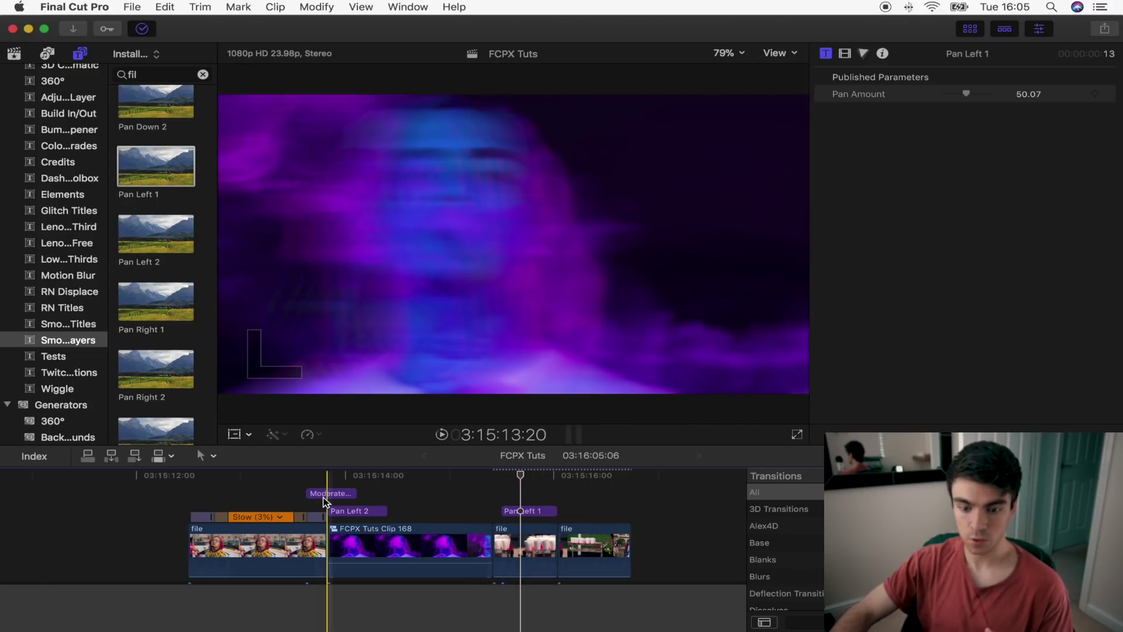
left_click(331, 493)
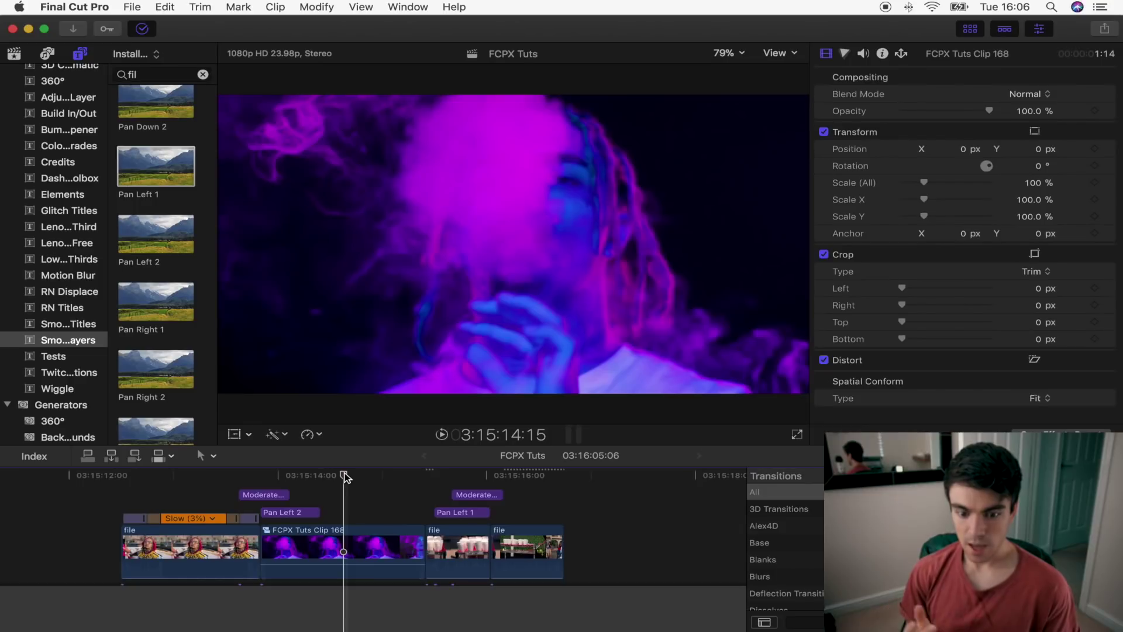
left_click_drag(345, 476, 200, 472)
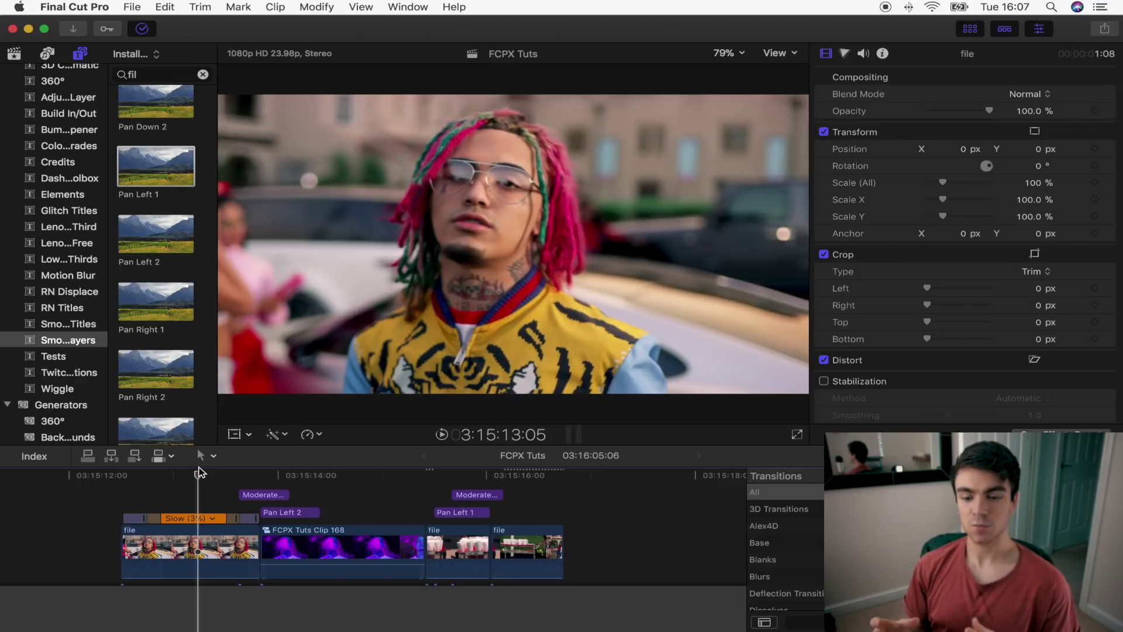
left_click_drag(200, 473, 186, 477)
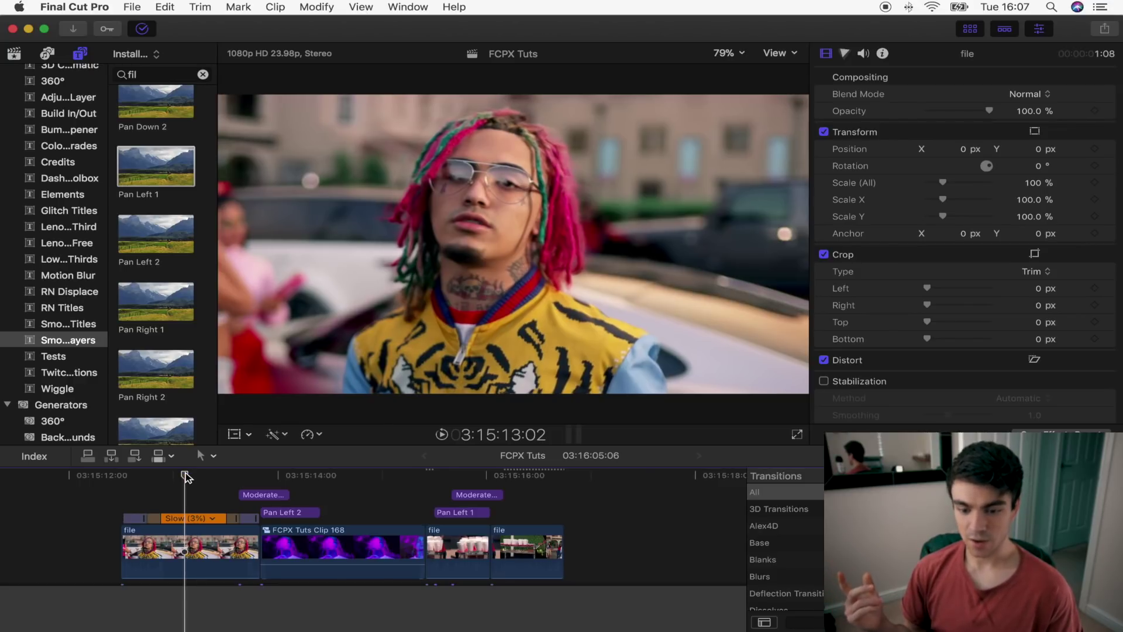